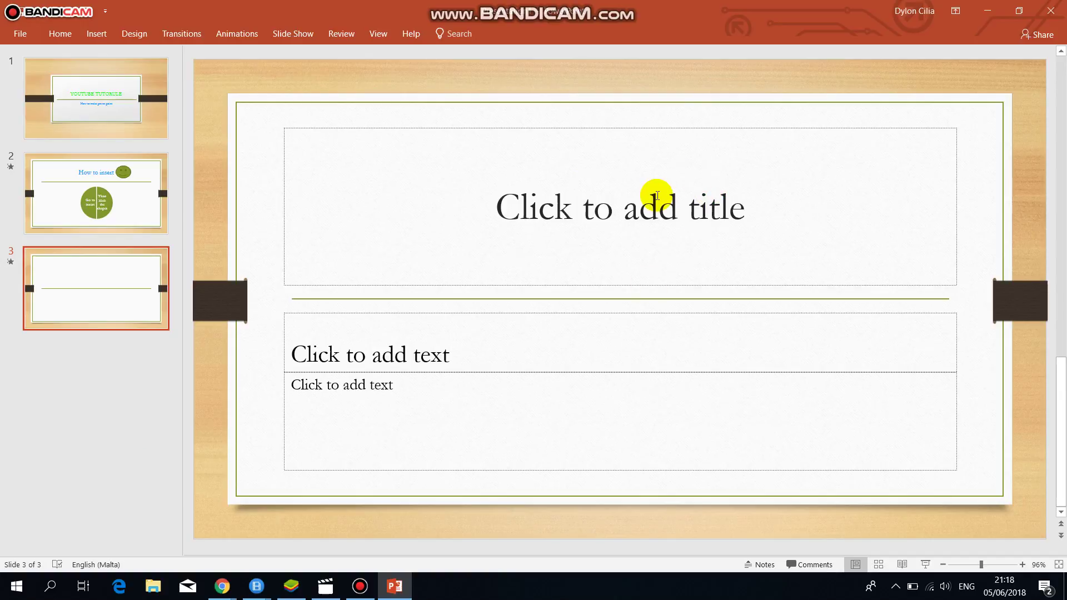
- Give slide 3's empty title a custom cyan font colour chosen from the Standard colours
left_click(640, 208)
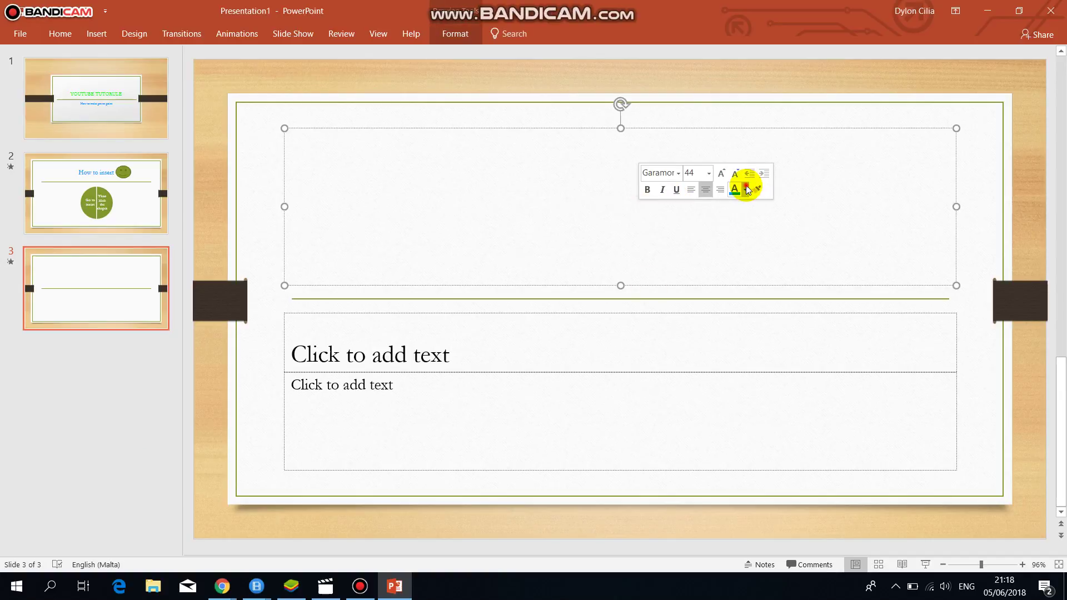
left_click(744, 189)
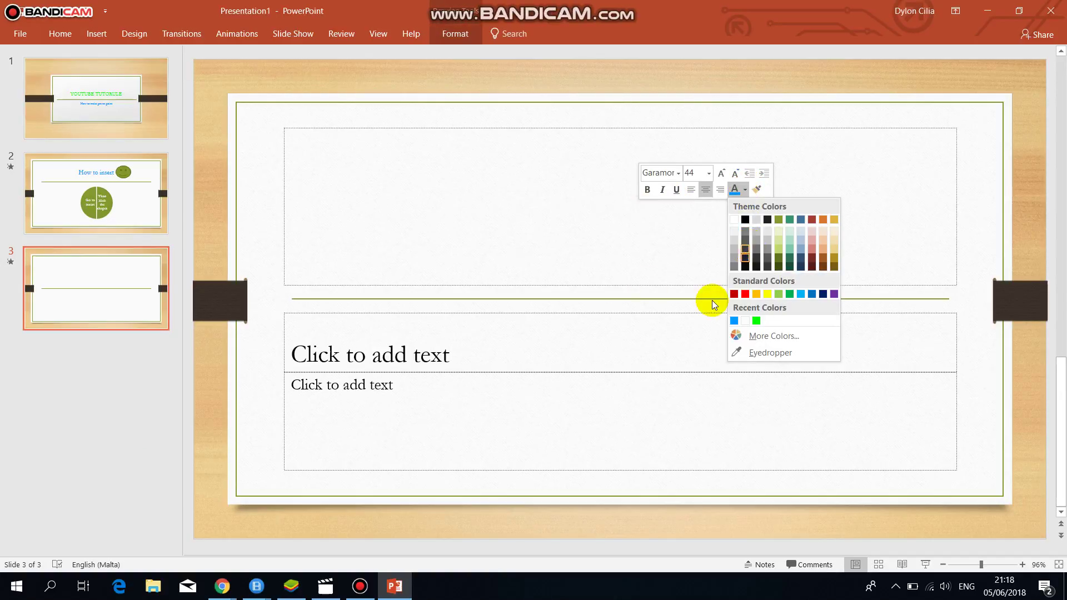
left_click(769, 335)
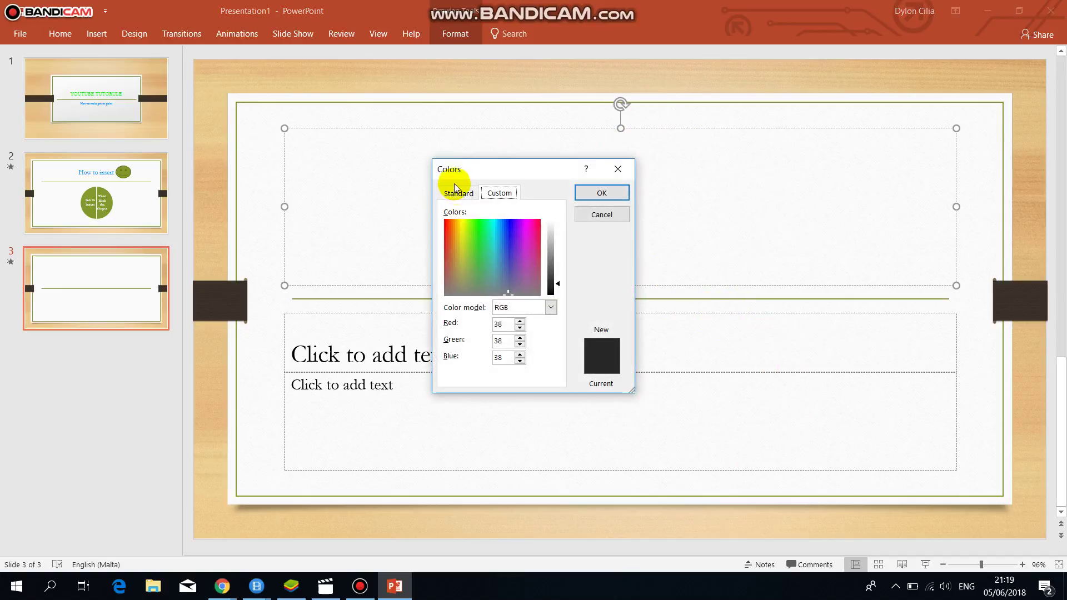
left_click(457, 193)
left_click(477, 272)
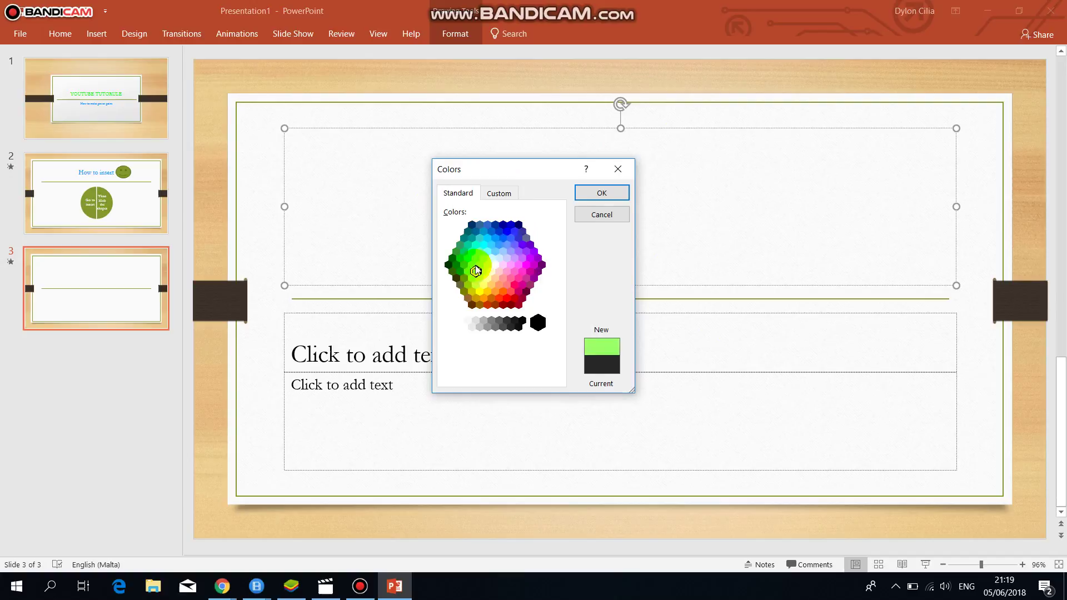
left_click(456, 260)
left_click(519, 240)
left_click(472, 252)
left_click(495, 238)
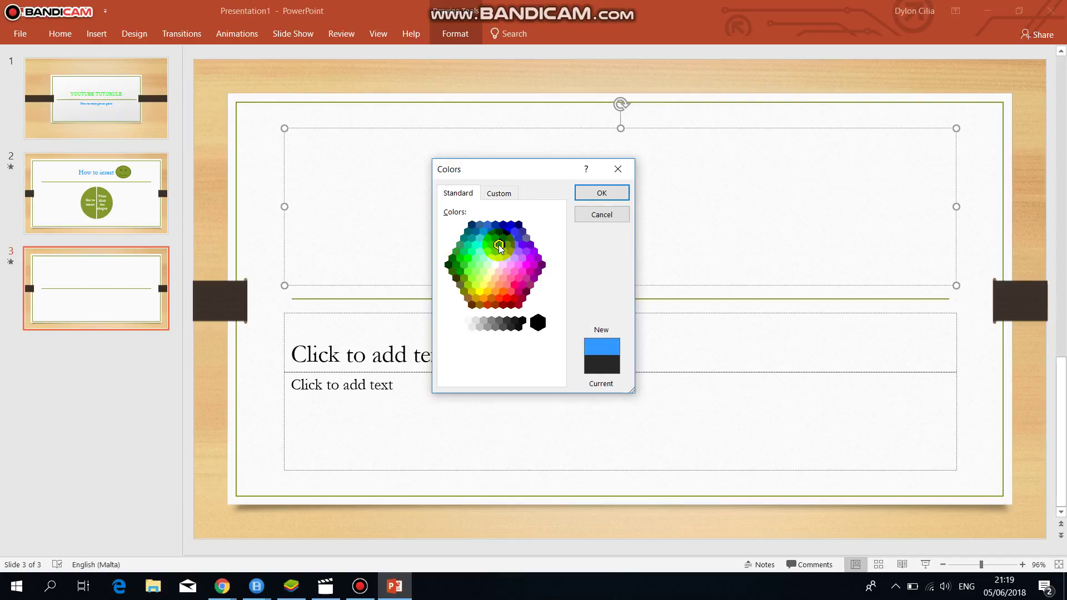
left_click(483, 244)
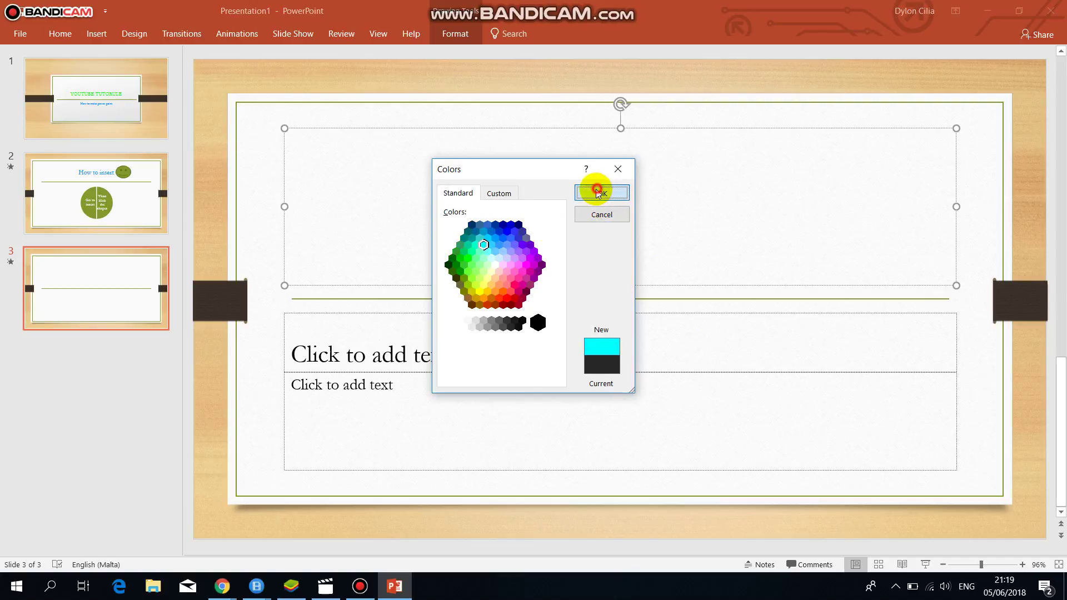
left_click(599, 214)
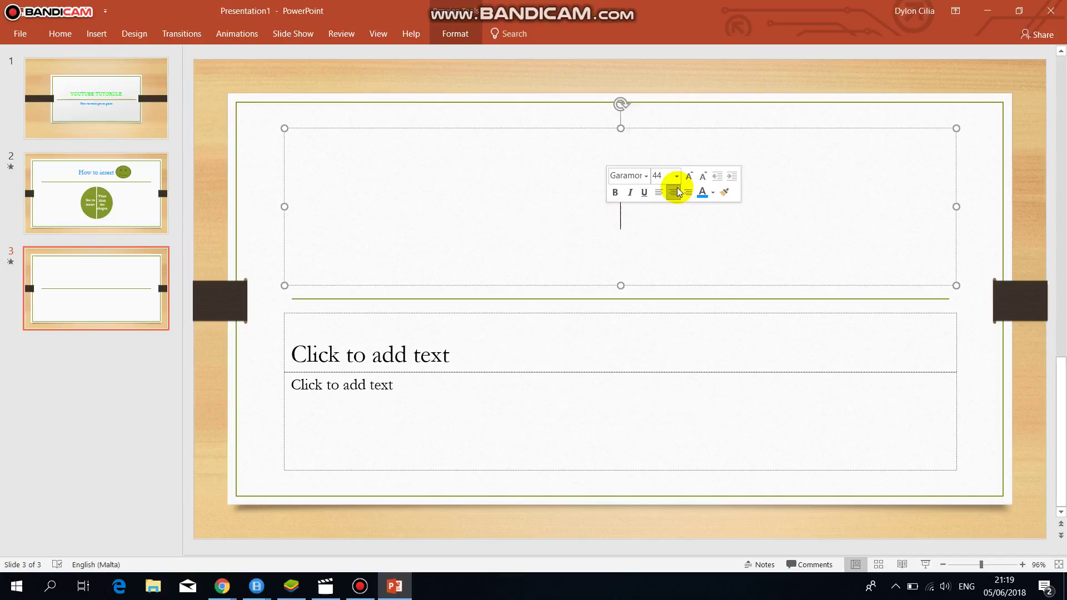
- Apply the recently used cyan and type 'The desing' as slide 3's title
left_click(712, 192)
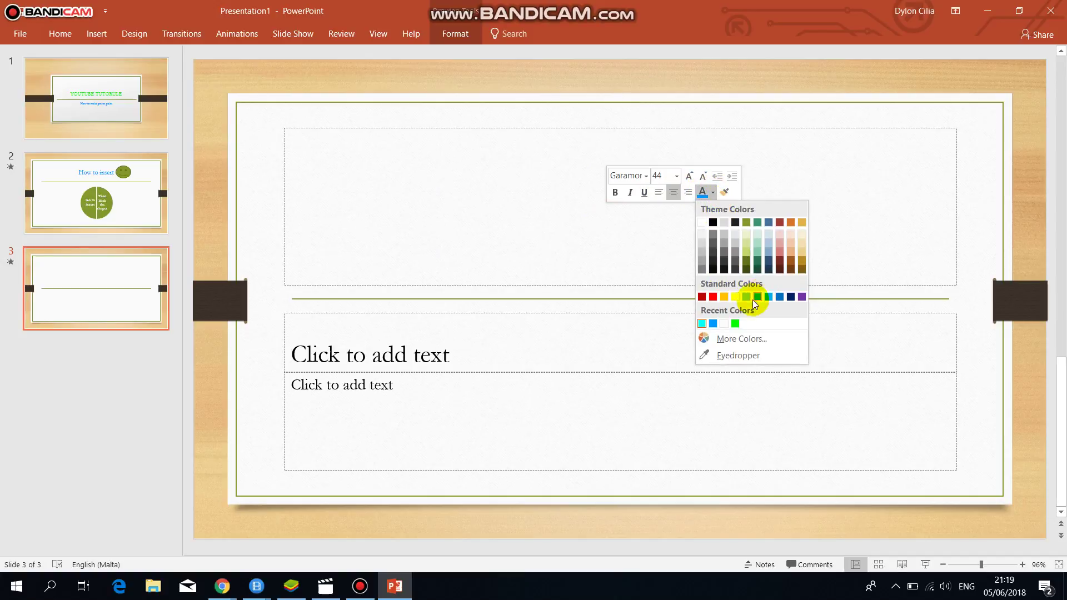
left_click(702, 324)
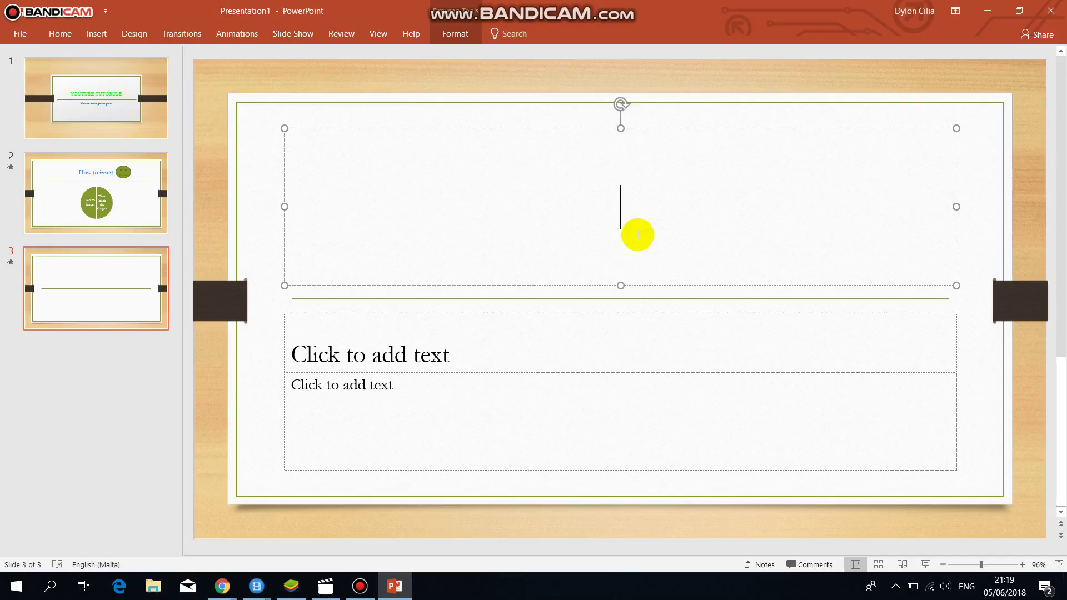
type("Th")
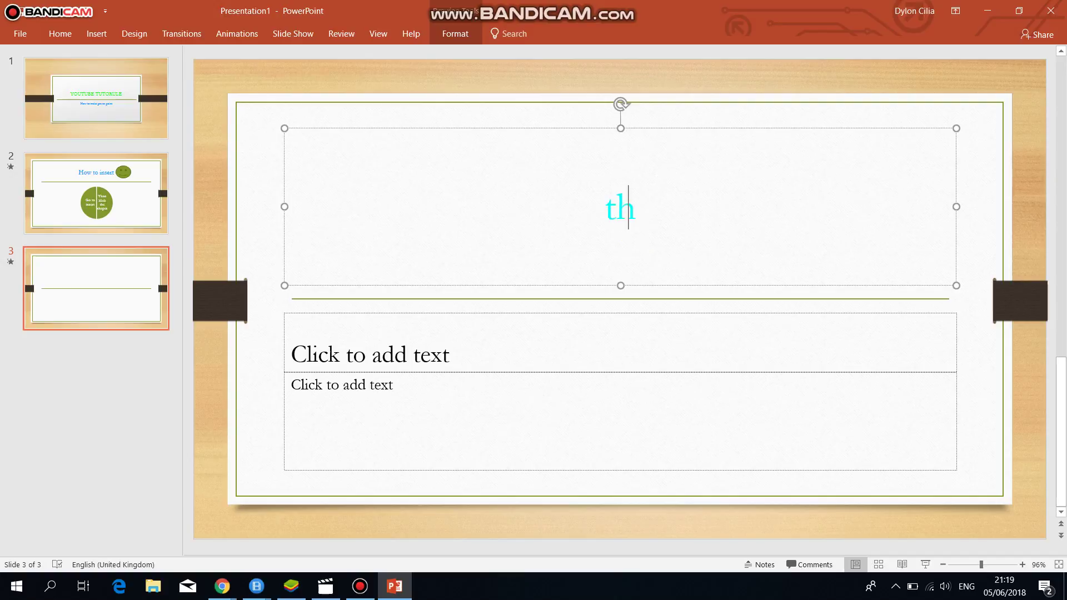
type("e de")
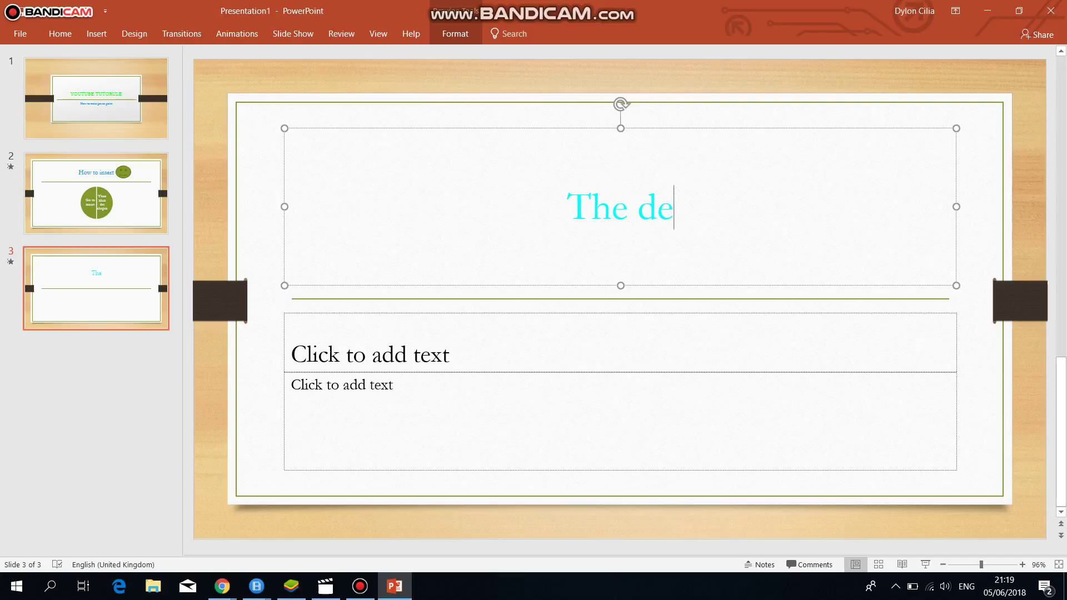
type("sing")
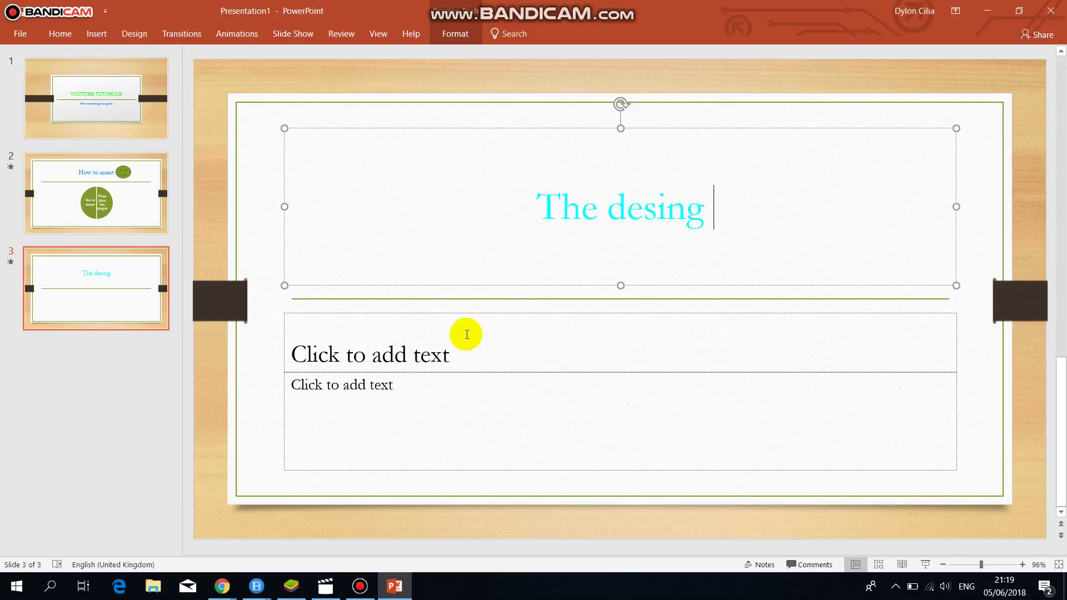
- Enter subtitle 'How to desing' and body text 'Go in the desing and chosee one' on slide 3
left_click(465, 337)
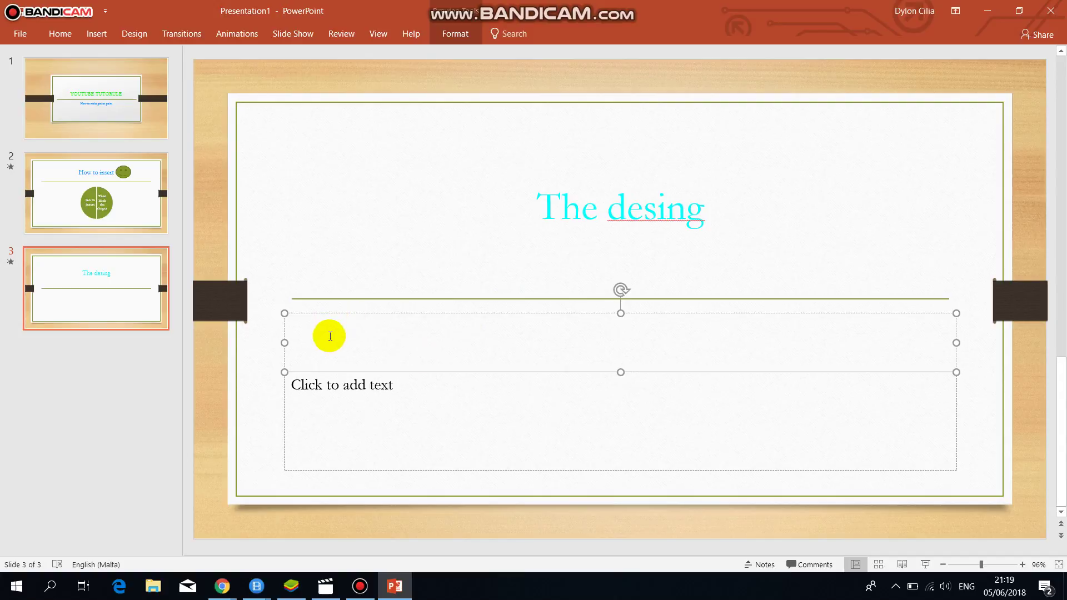
type("how")
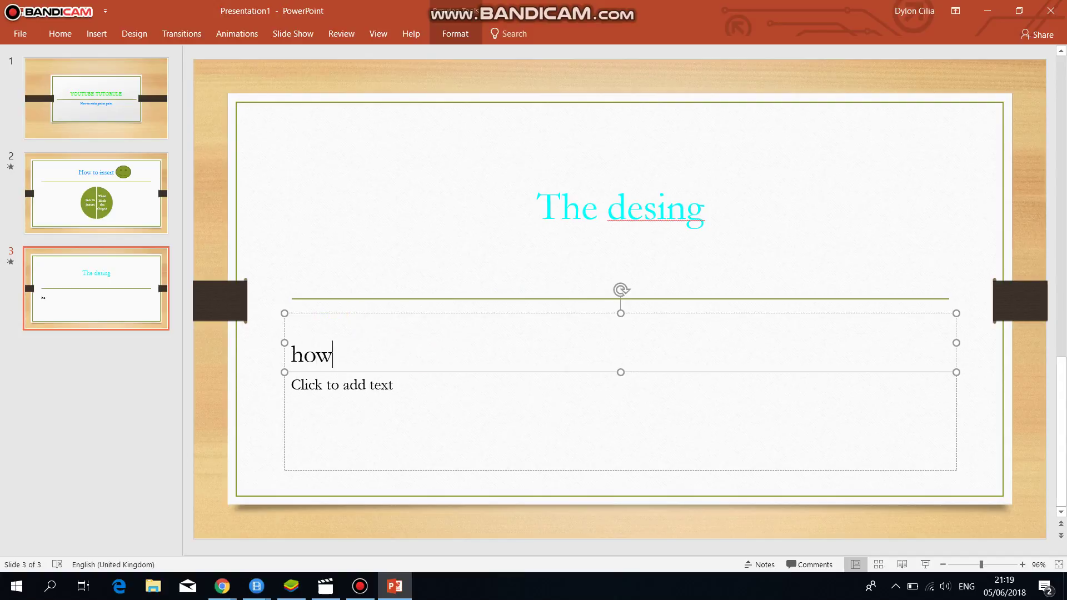
type("How to de")
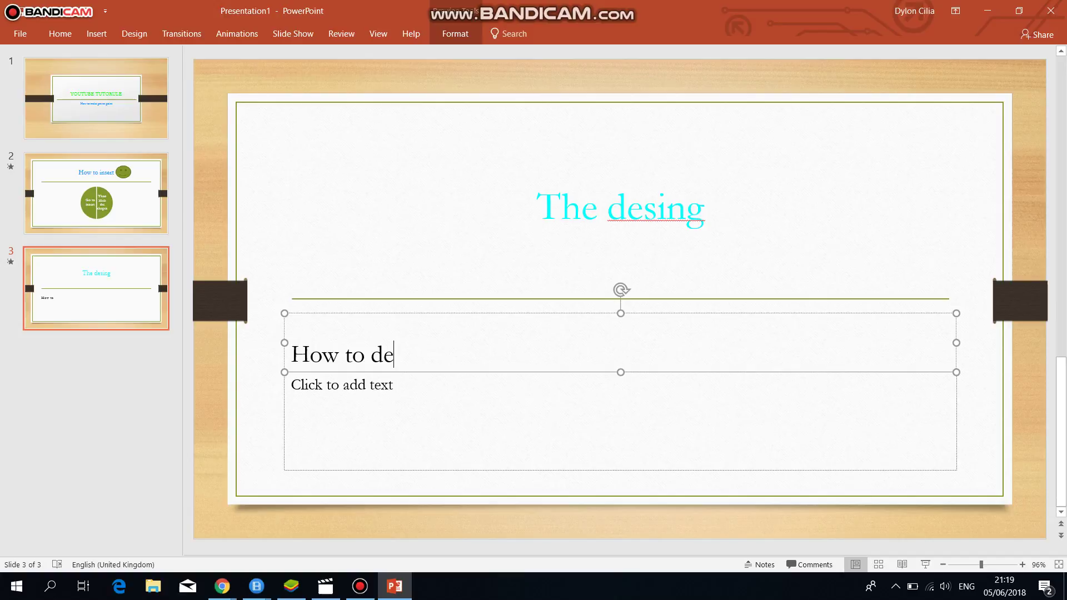
type("sing")
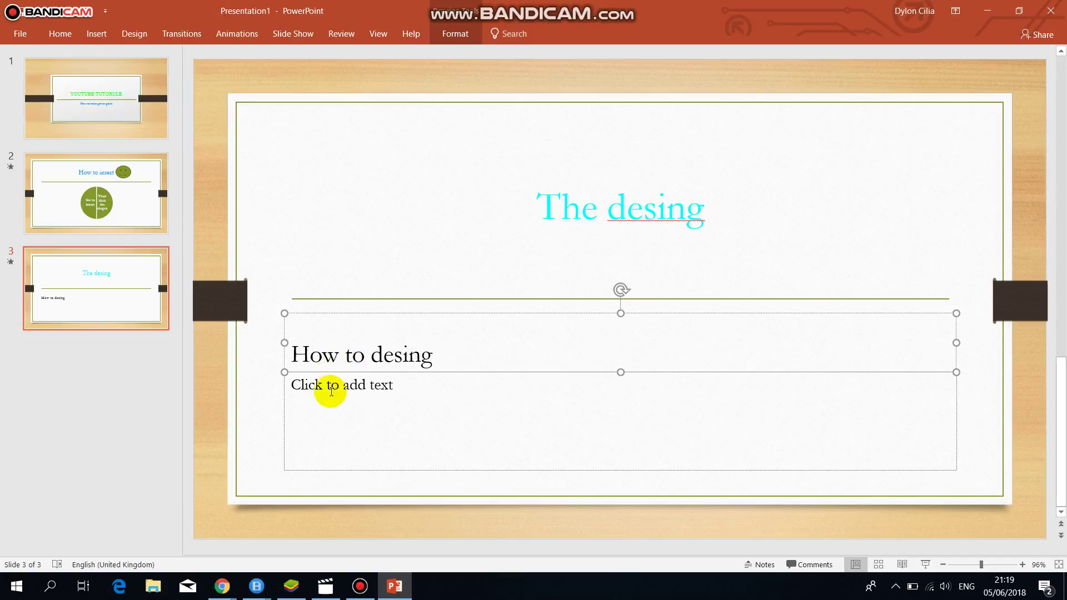
left_click(331, 394)
type("Go ")
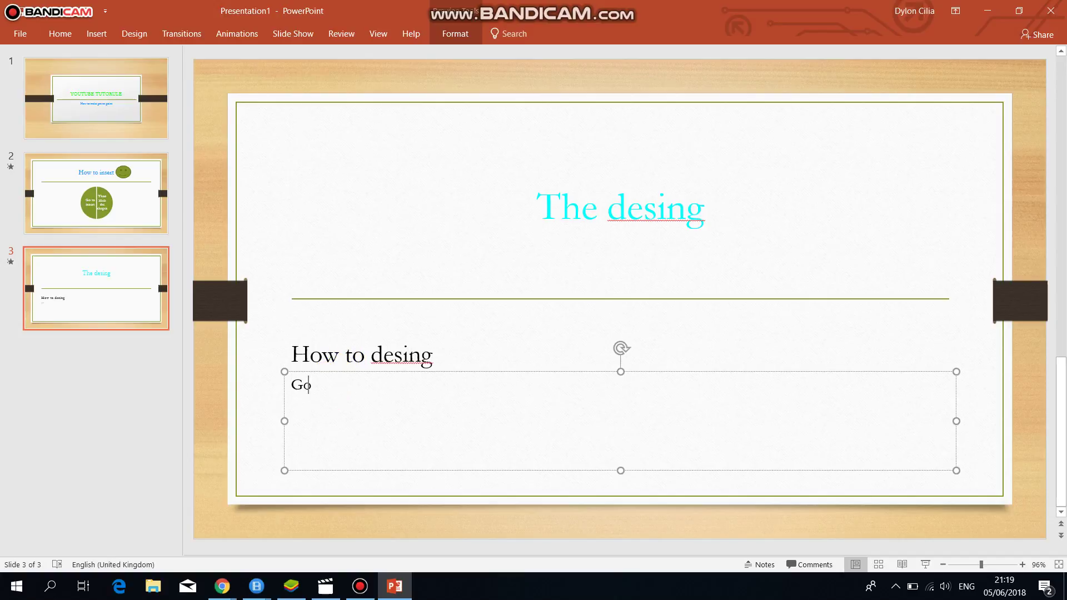
type("in")
type("the des")
type("inga")
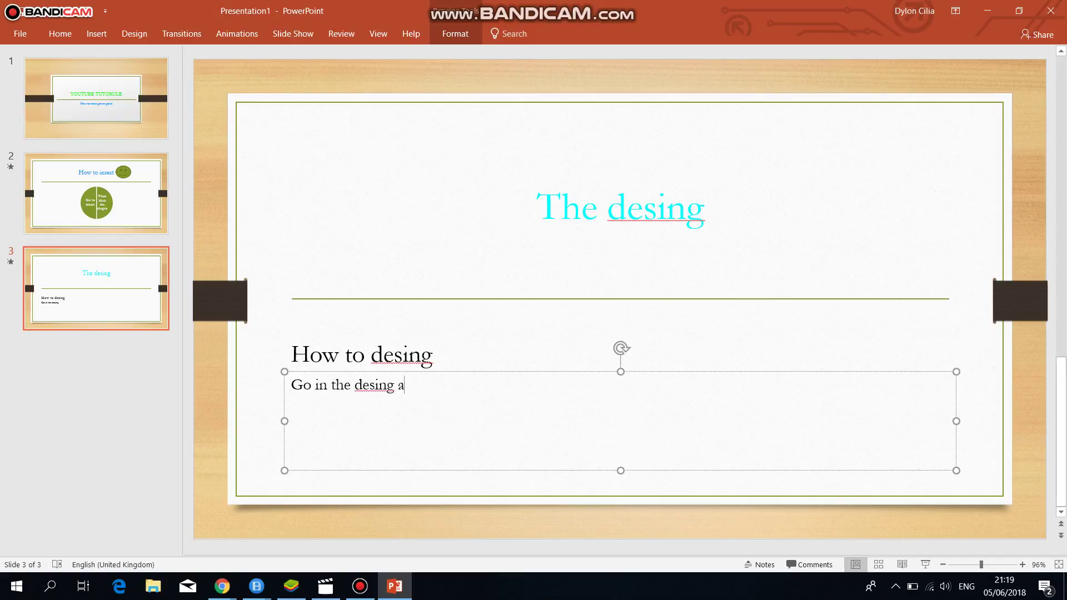
type("ndc")
type("hhose ")
type("e on")
type("e")
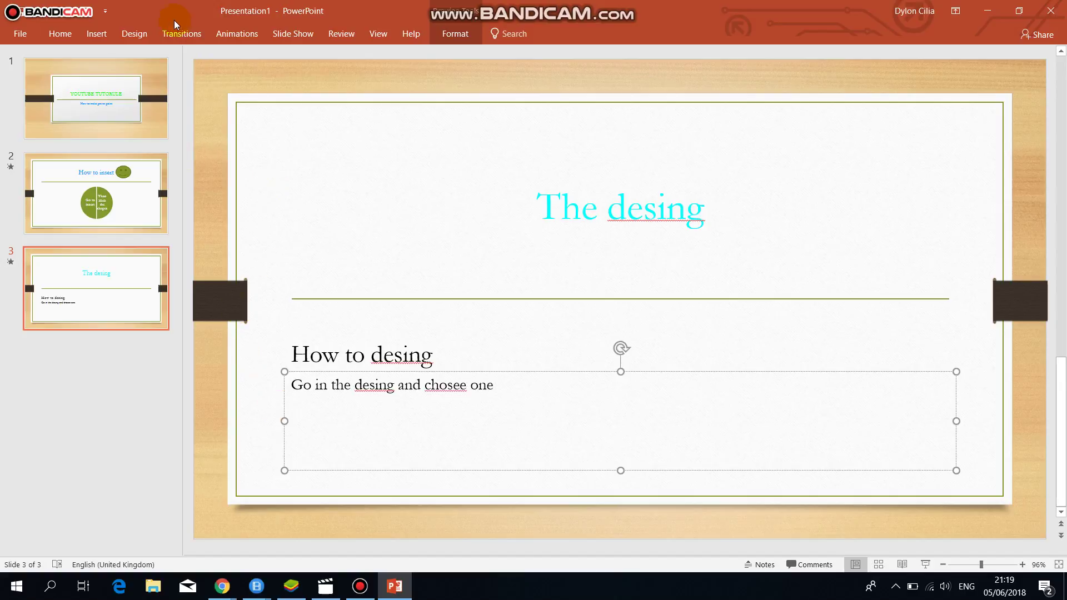
- Apply the blue interlocking-circles pattern theme and review slides 1–3 with it
left_click(135, 36)
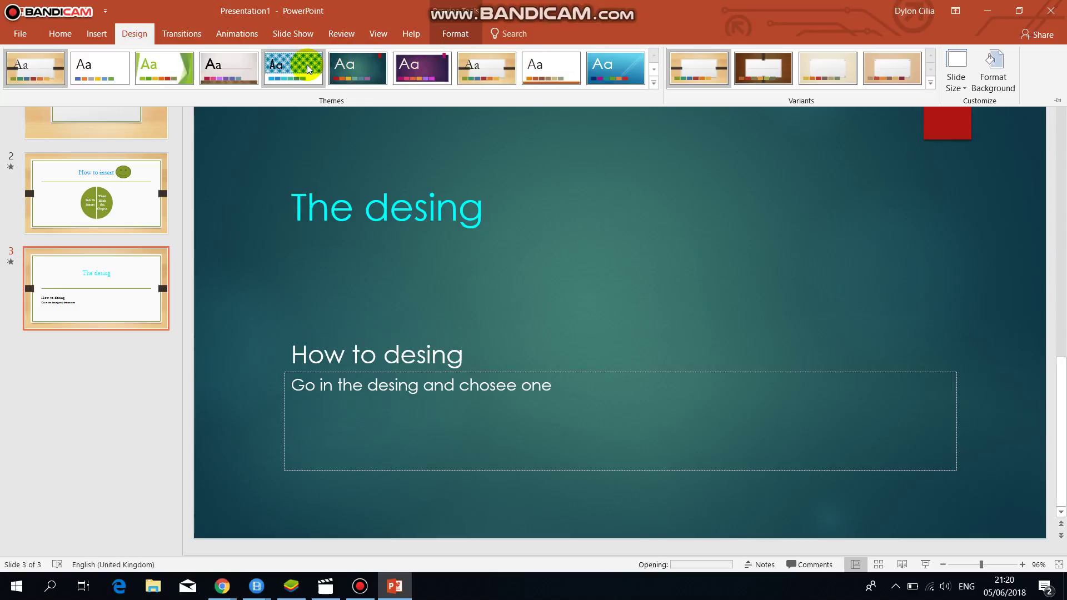
left_click(307, 69)
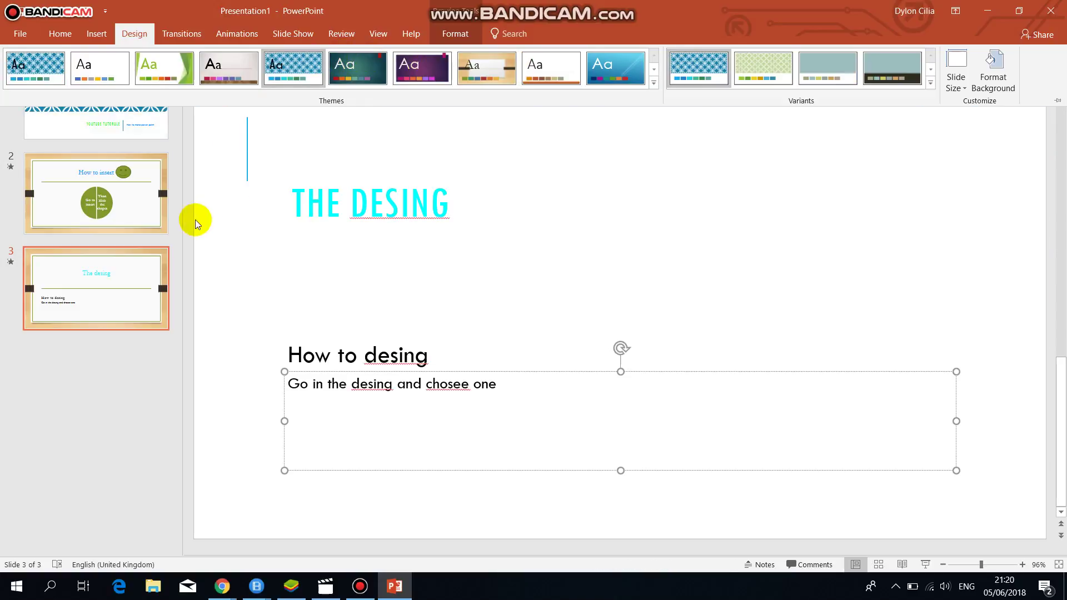
left_click(127, 187)
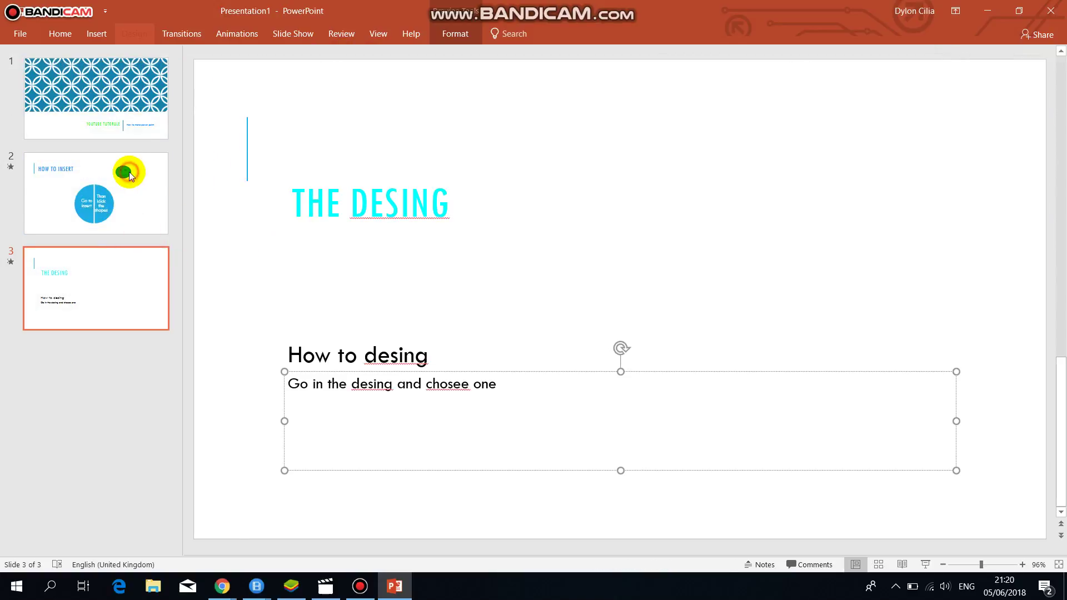
left_click(140, 108)
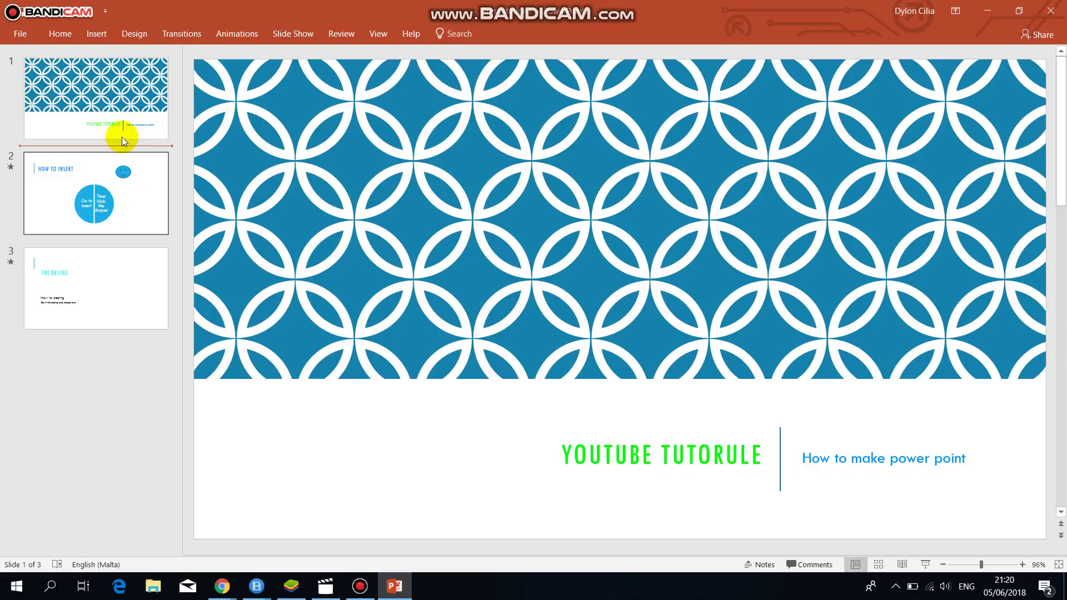
left_click(124, 225)
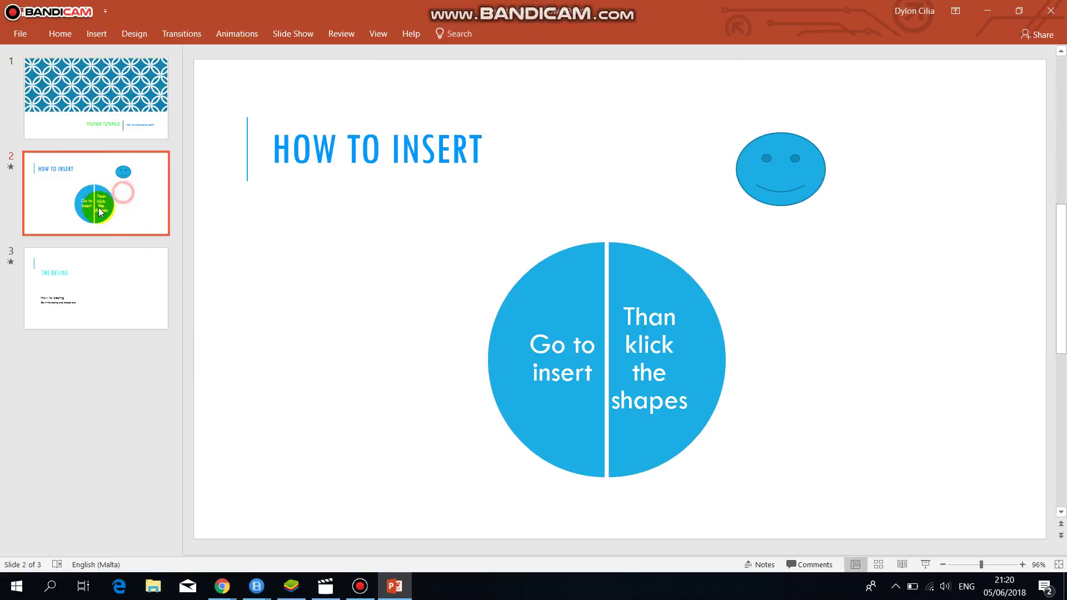
left_click(102, 274)
left_click(103, 167)
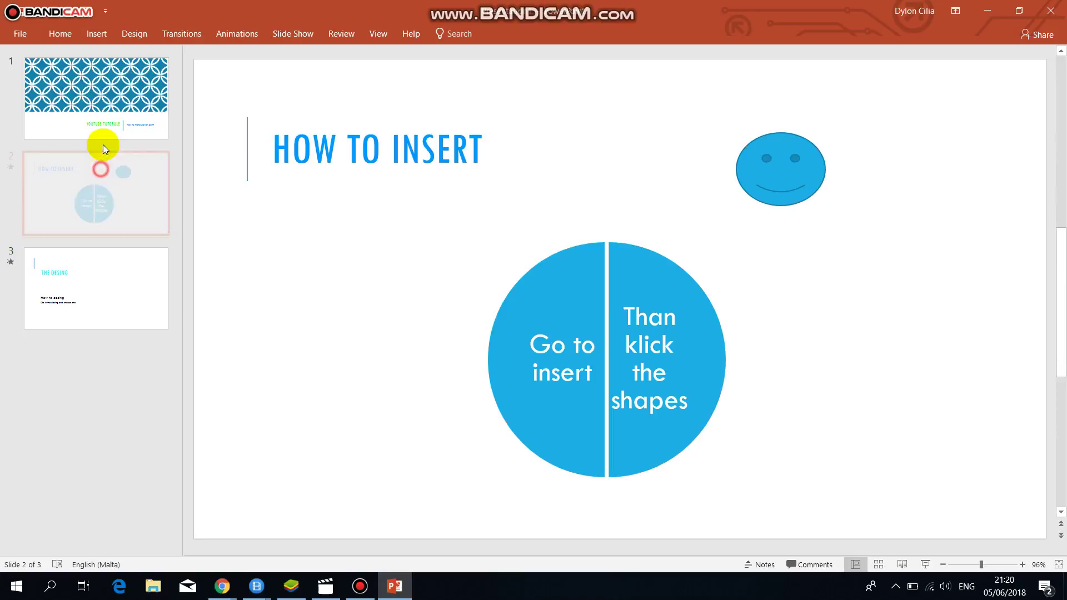
left_click(105, 101)
left_click(92, 265)
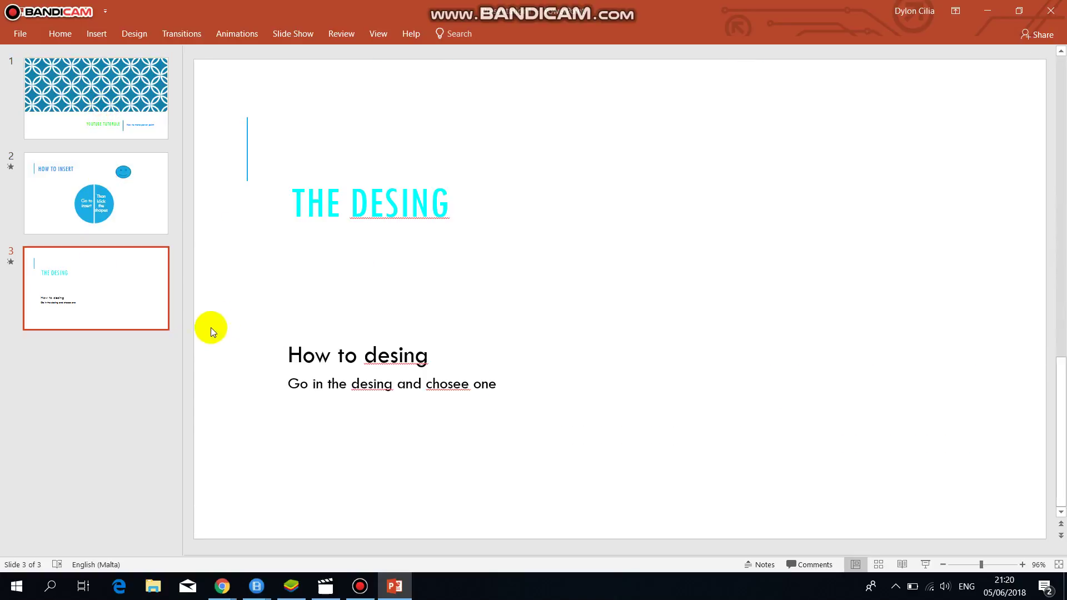
left_click(128, 31)
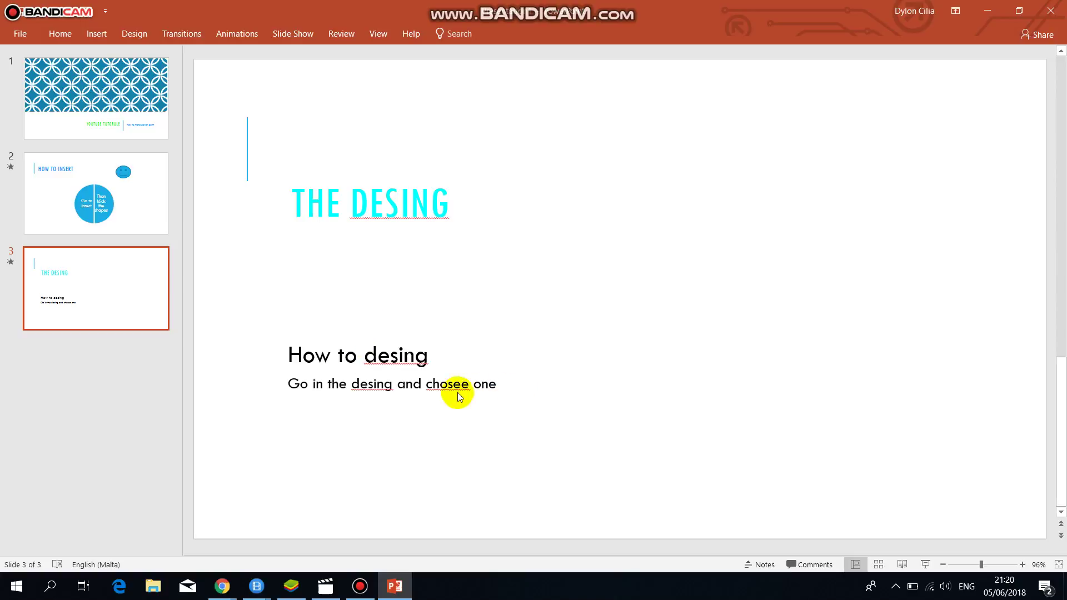
- Add a fourth slide with the Section Header layout
left_click(61, 34)
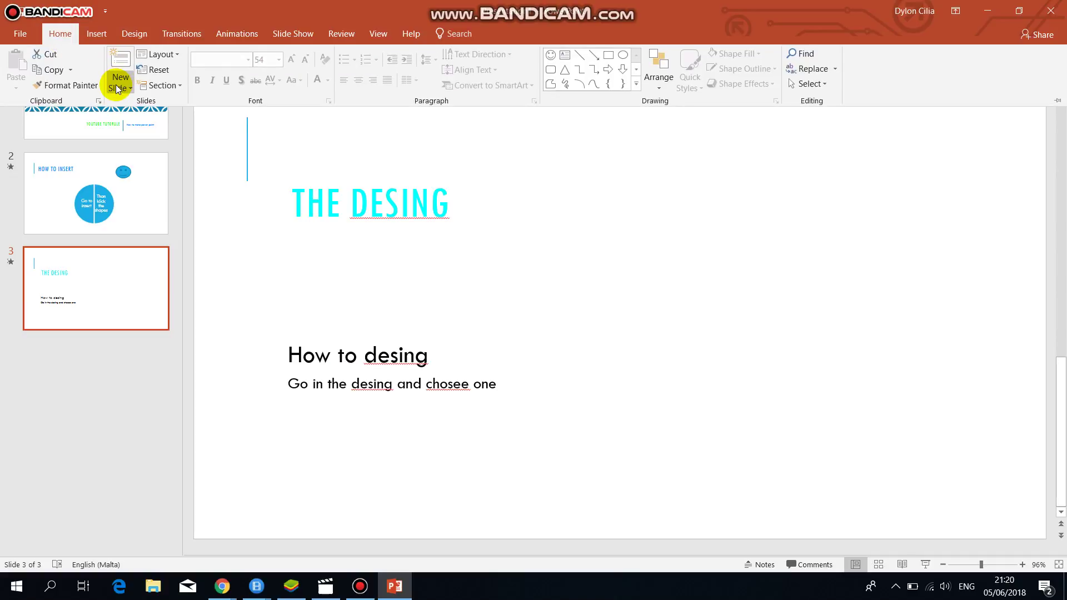
left_click(118, 87)
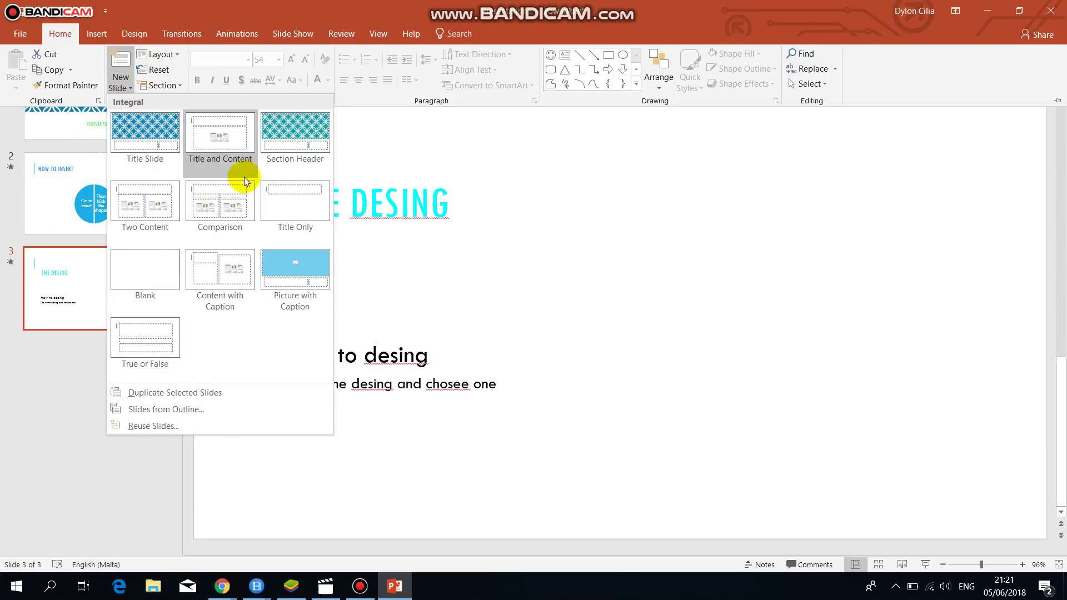
left_click(304, 142)
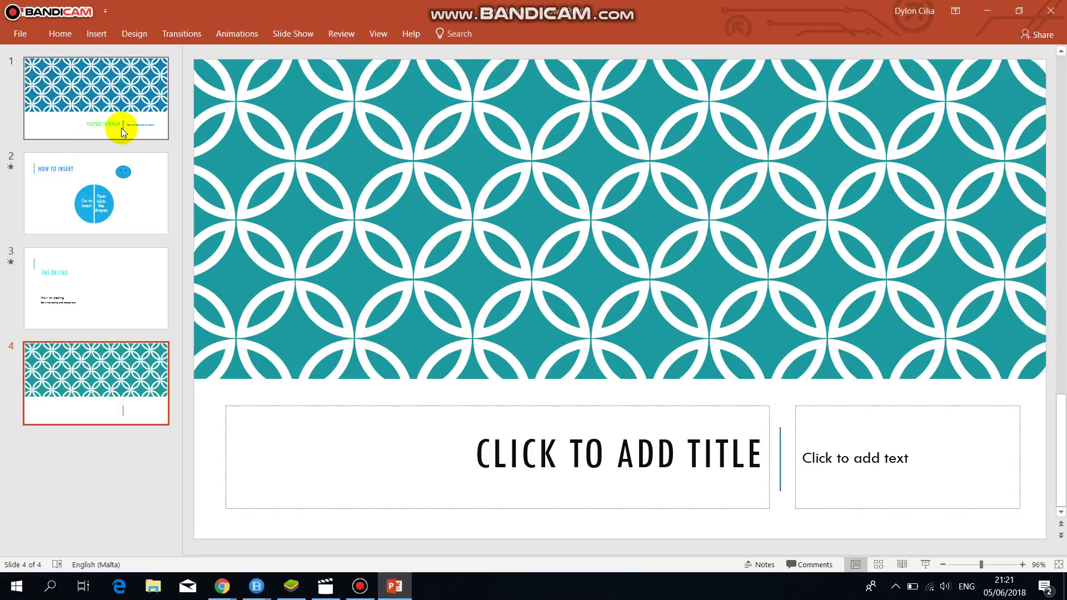
- Go to slide 4 and place the cursor in its empty title
left_click(121, 127)
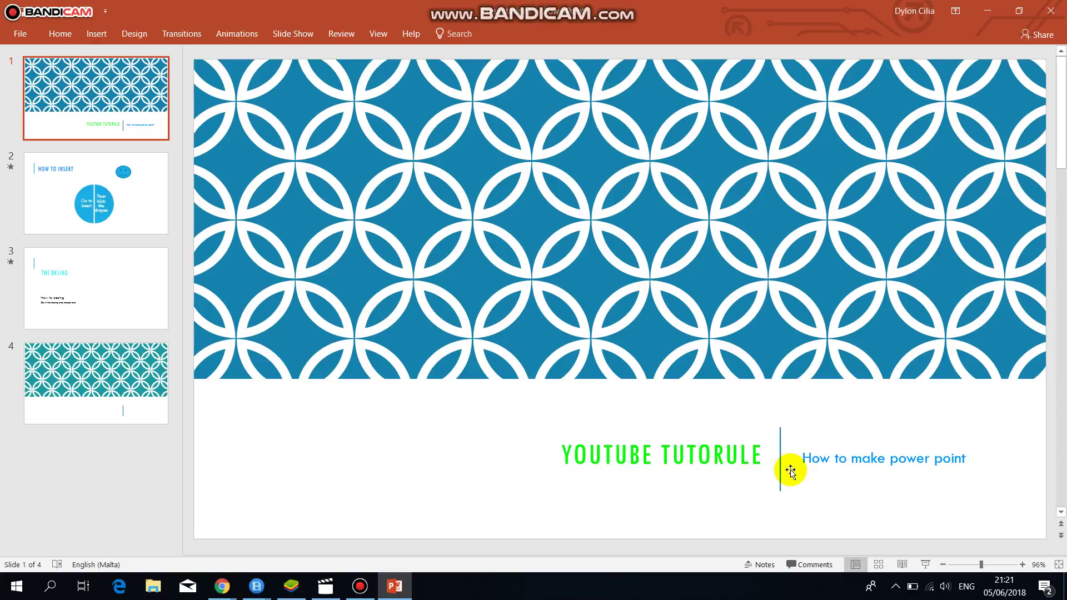
left_click(132, 371)
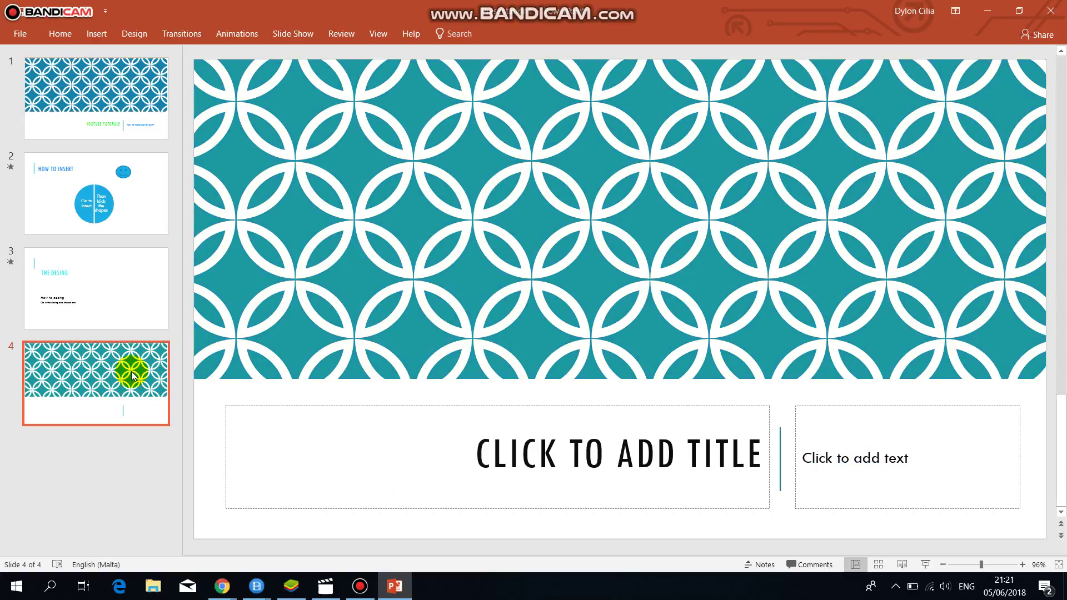
left_click(597, 473)
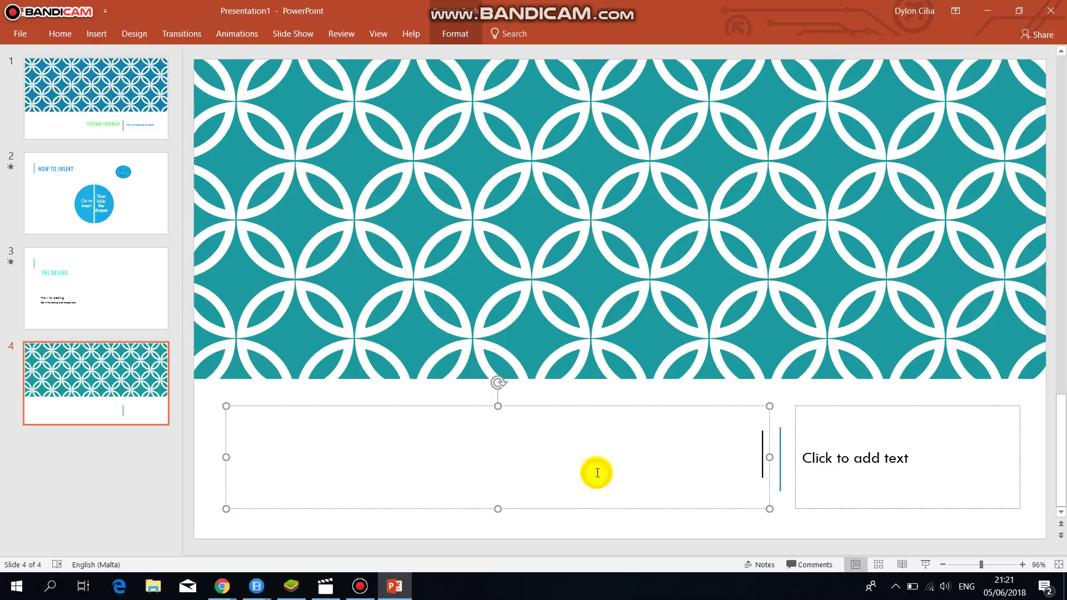
left_click(646, 442)
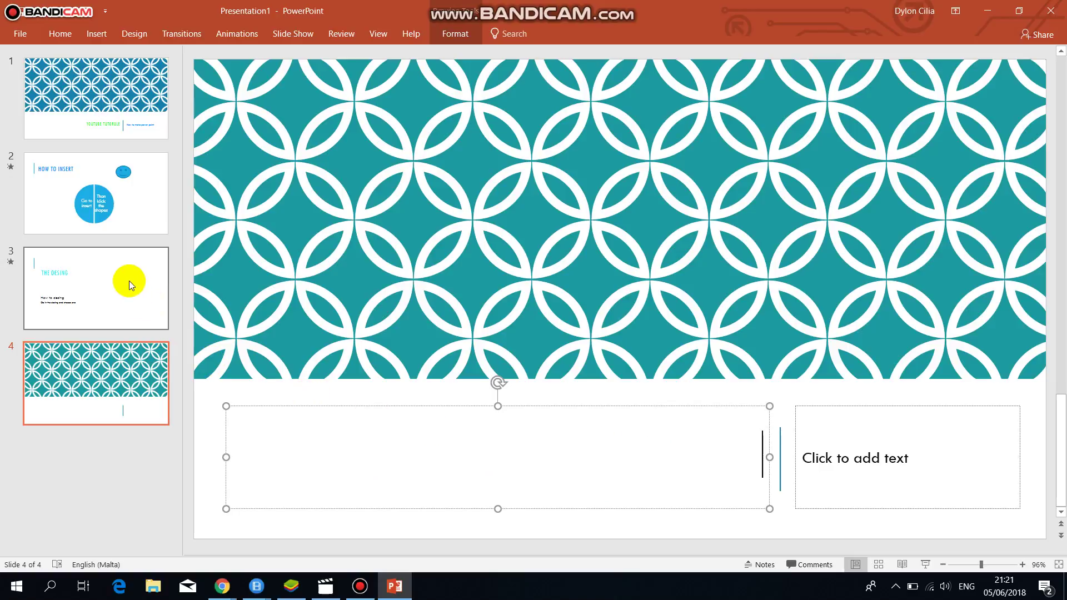
- Apply the Crush transition to slide 4 and return to its blank title
left_click(183, 34)
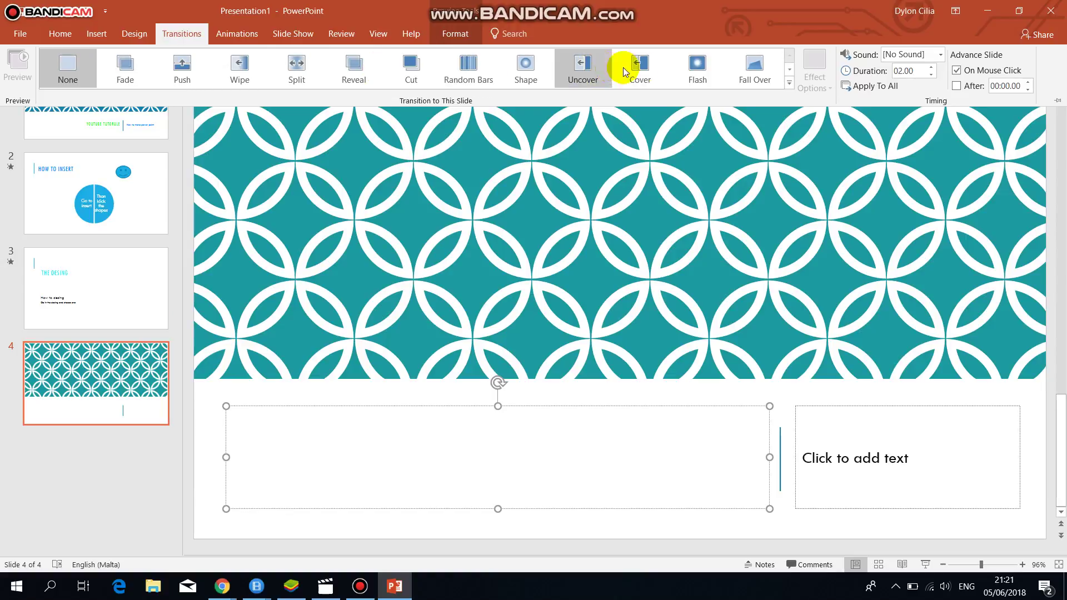
left_click(790, 69)
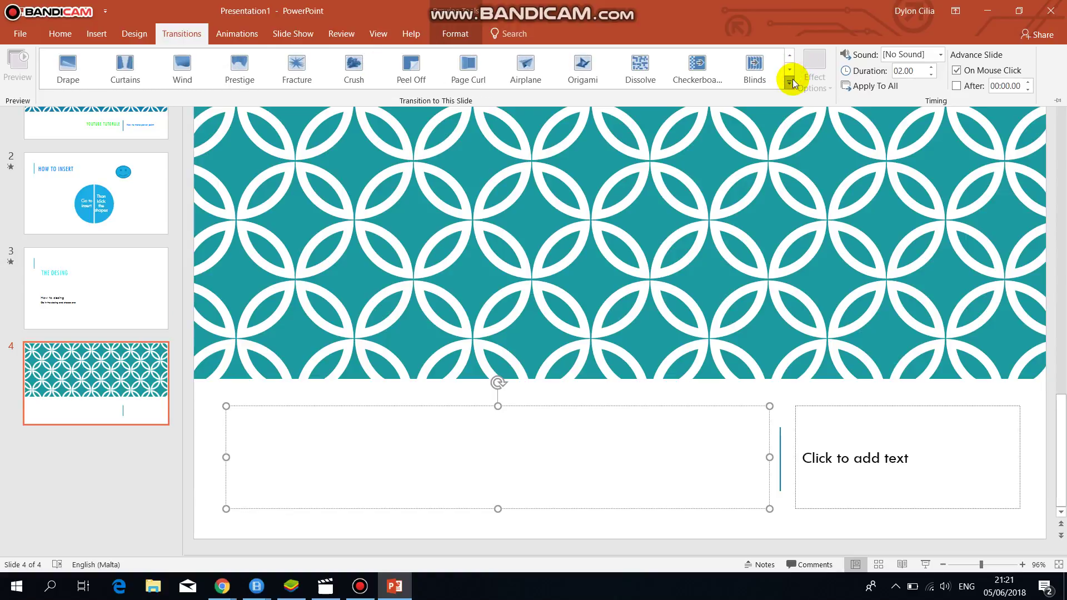
left_click(352, 68)
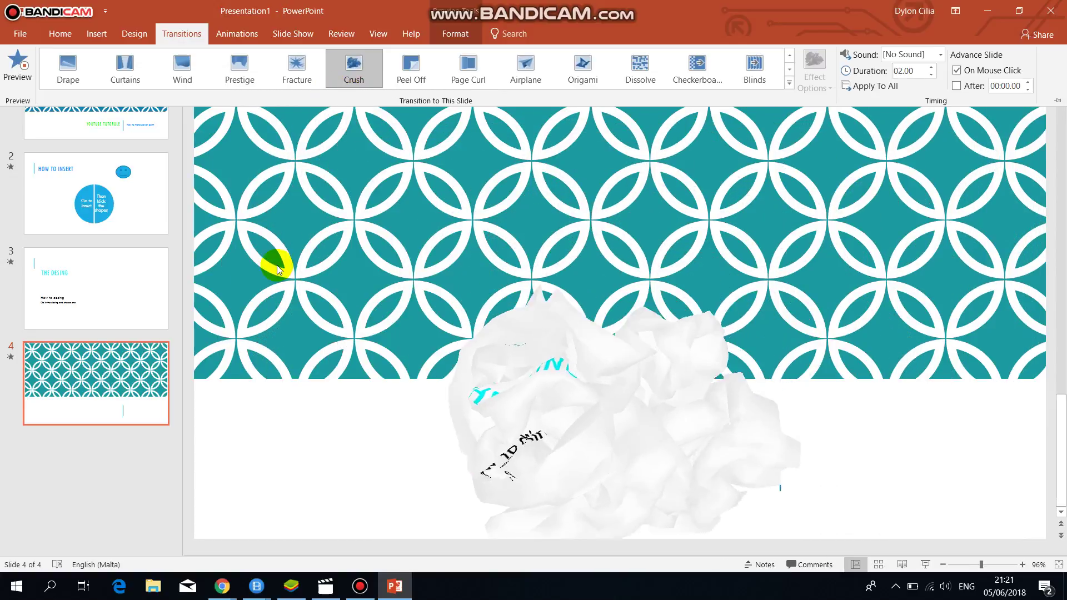
left_click(532, 445)
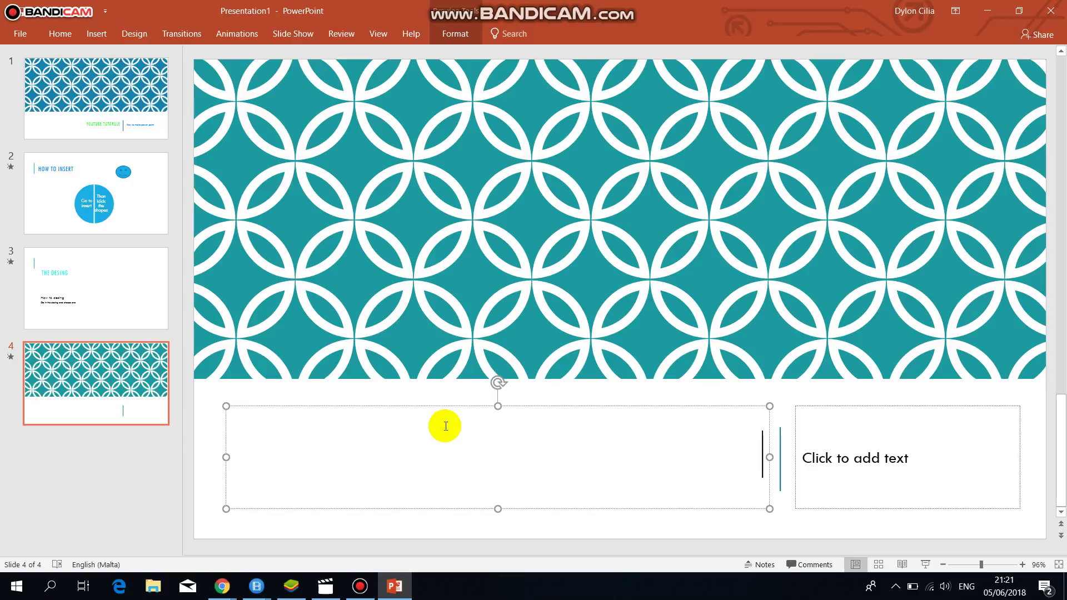
- Type 'HOW TO COPYPRESS C+T+R' as slide 4's title, fixing a typo along the way
type("HOW")
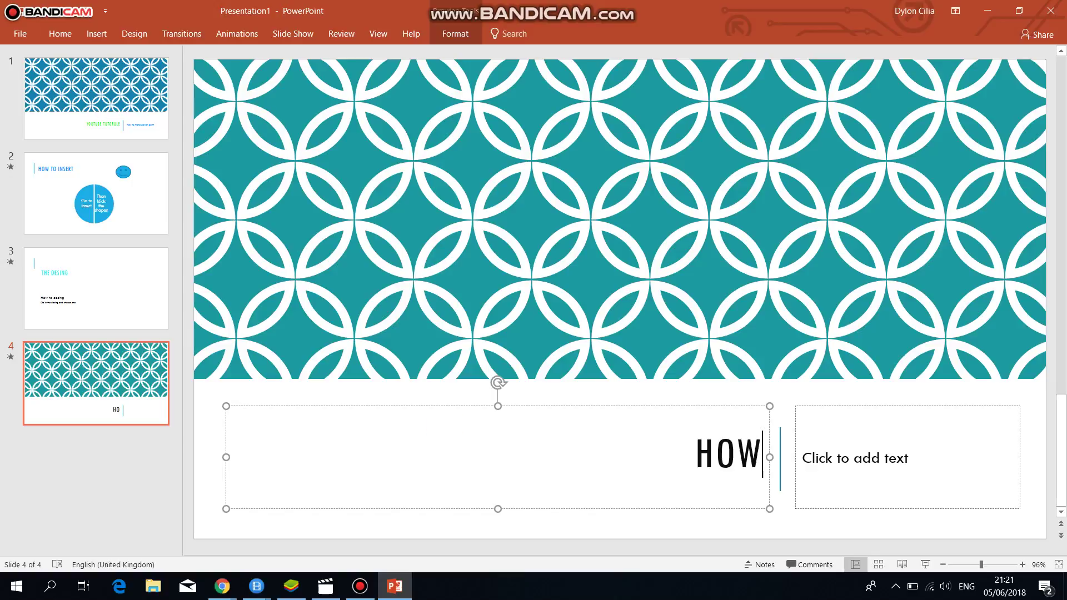
type(" TO")
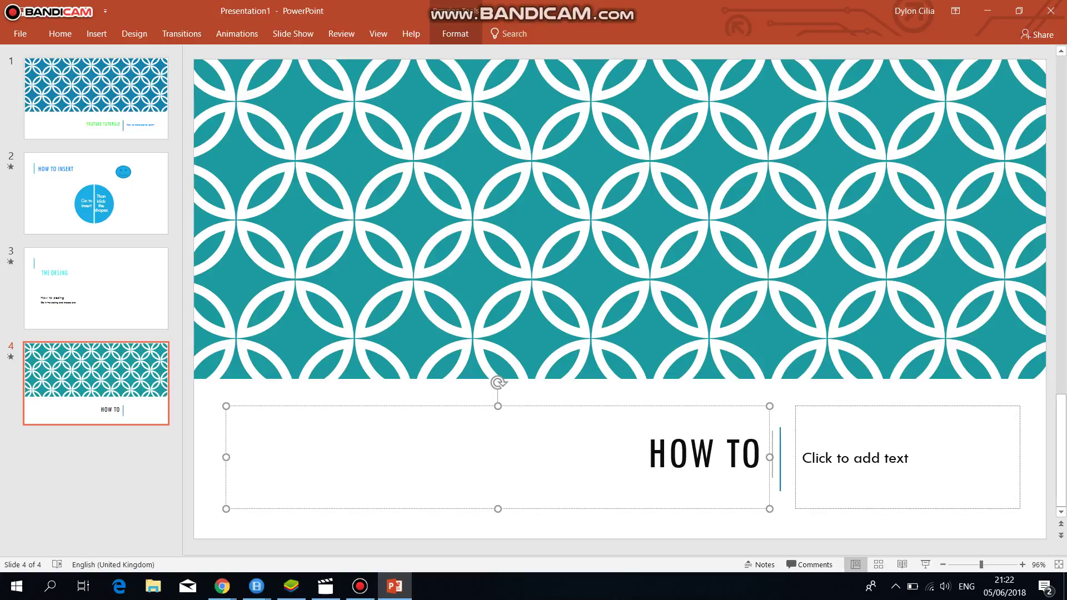
type(" COPY")
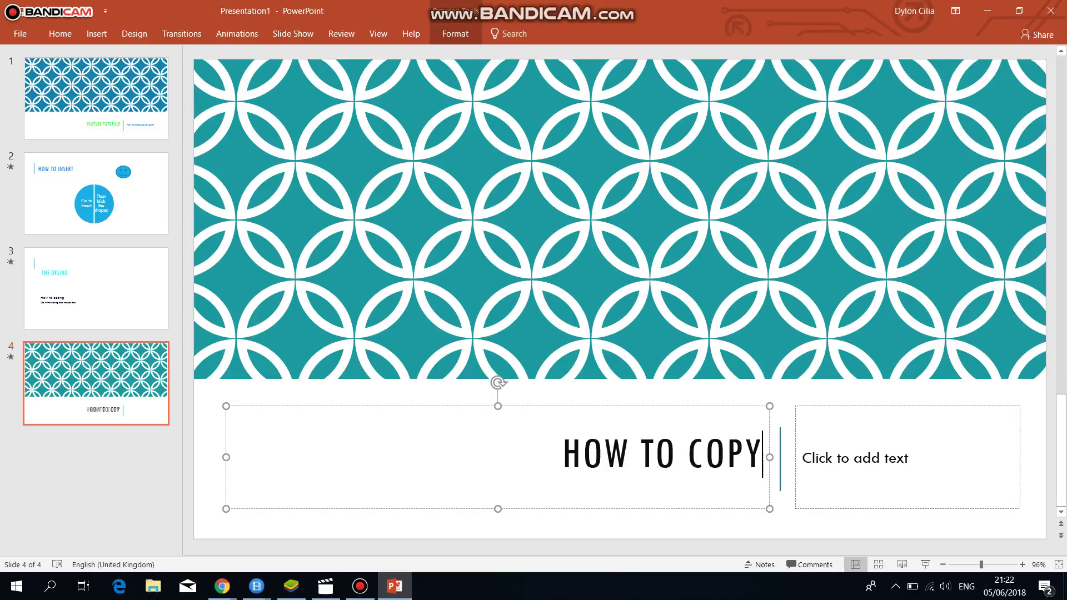
type("PRE")
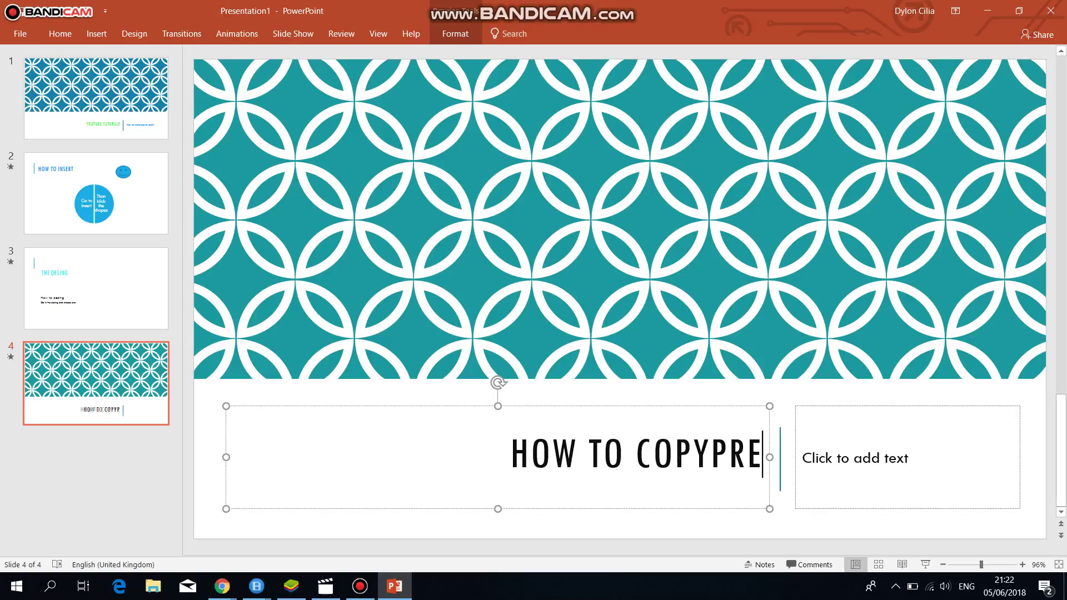
type("SSCT")
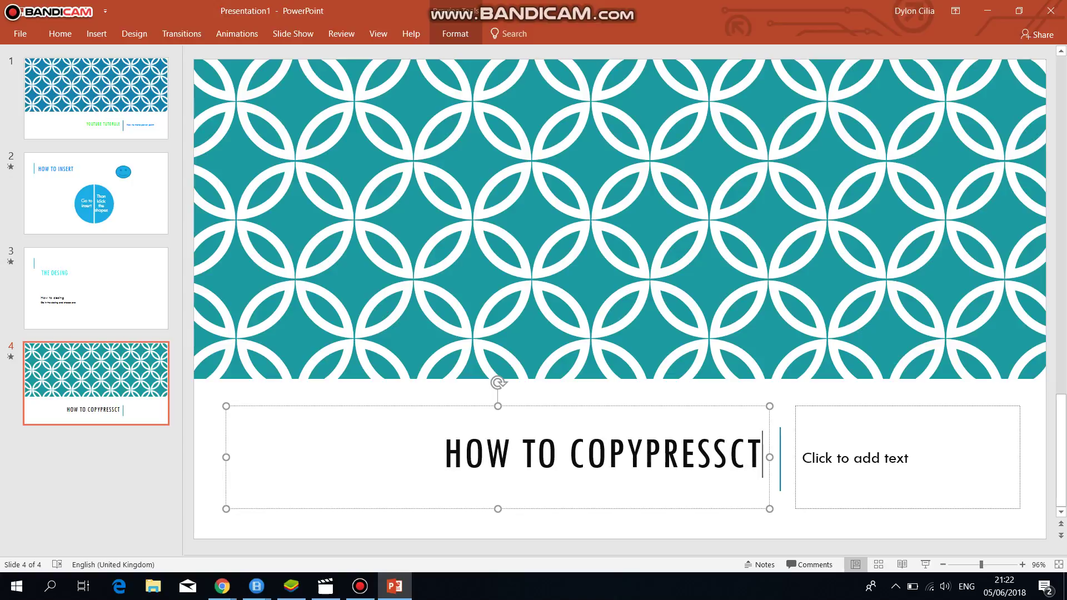
key("BackSpace")
key("BackSpace")
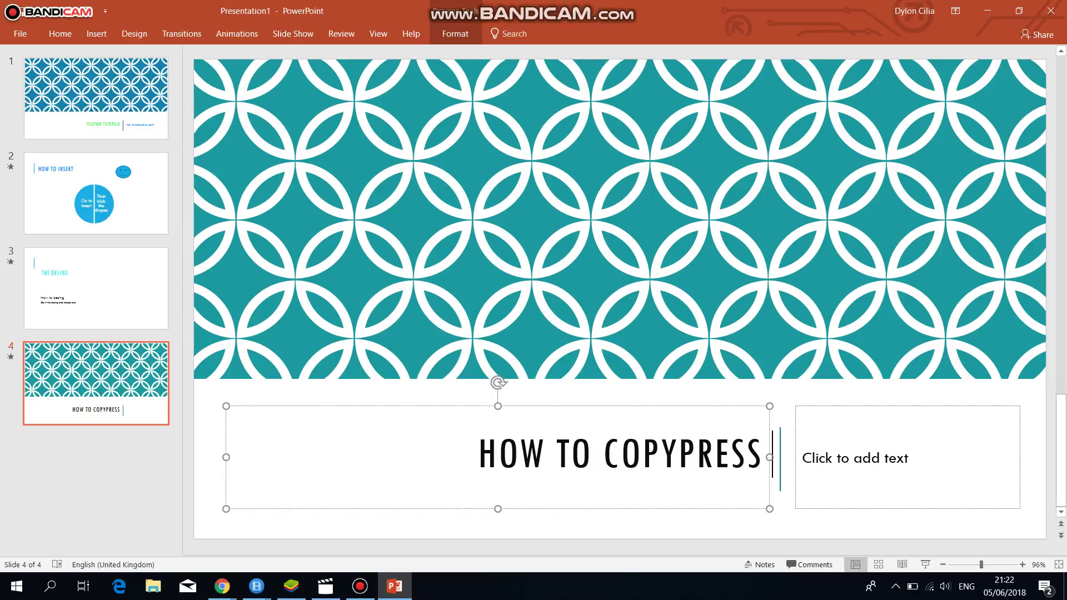
type("C")
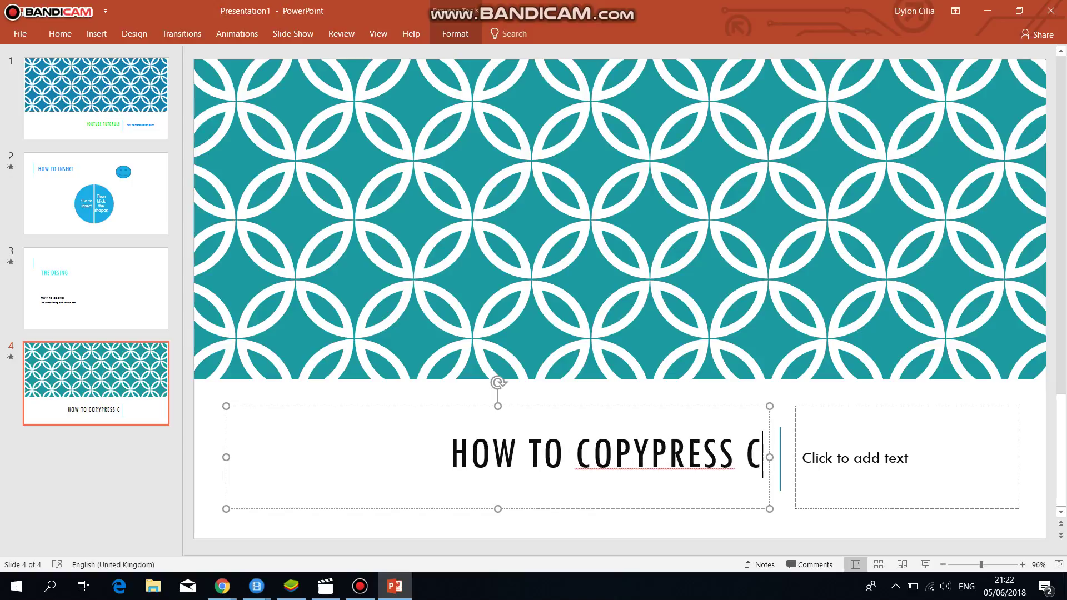
type("+T")
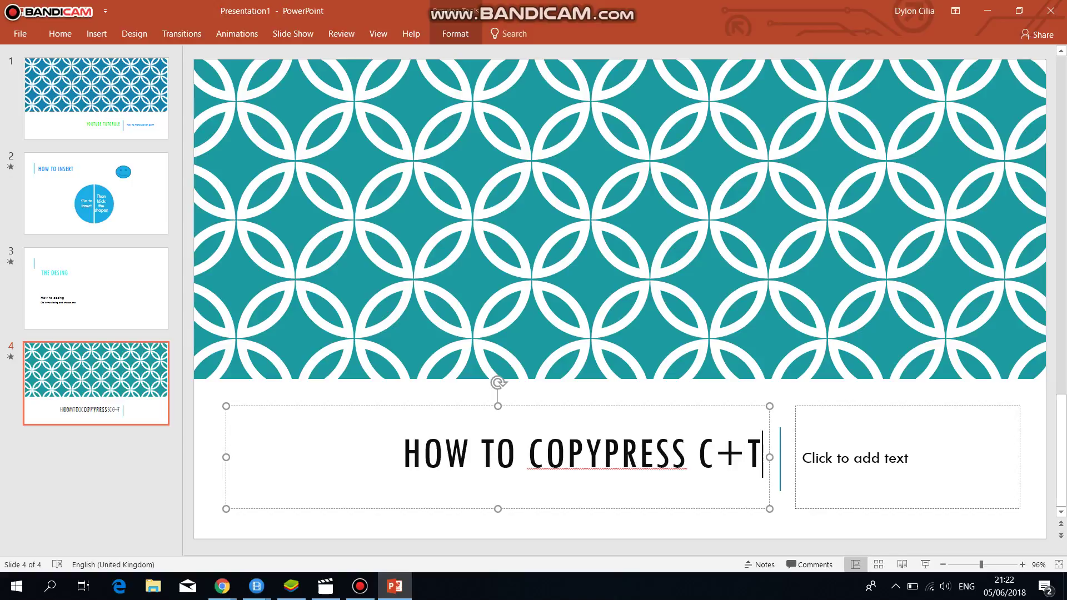
type("+R")
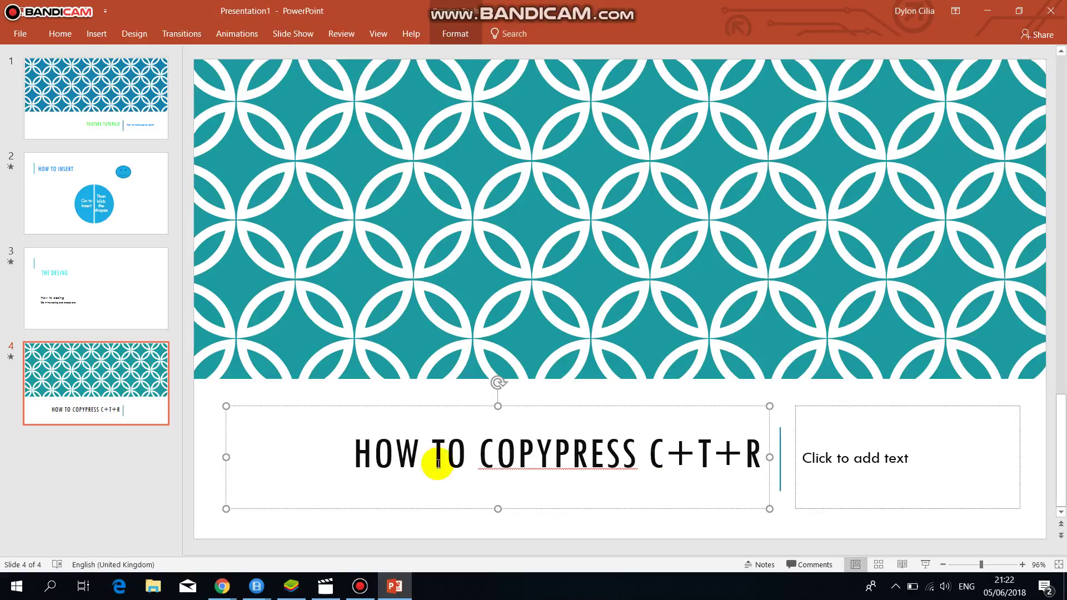
- Start typing 'THEN COPY THE WORK' in the text placeholder beside slide 4's title
left_click(922, 464)
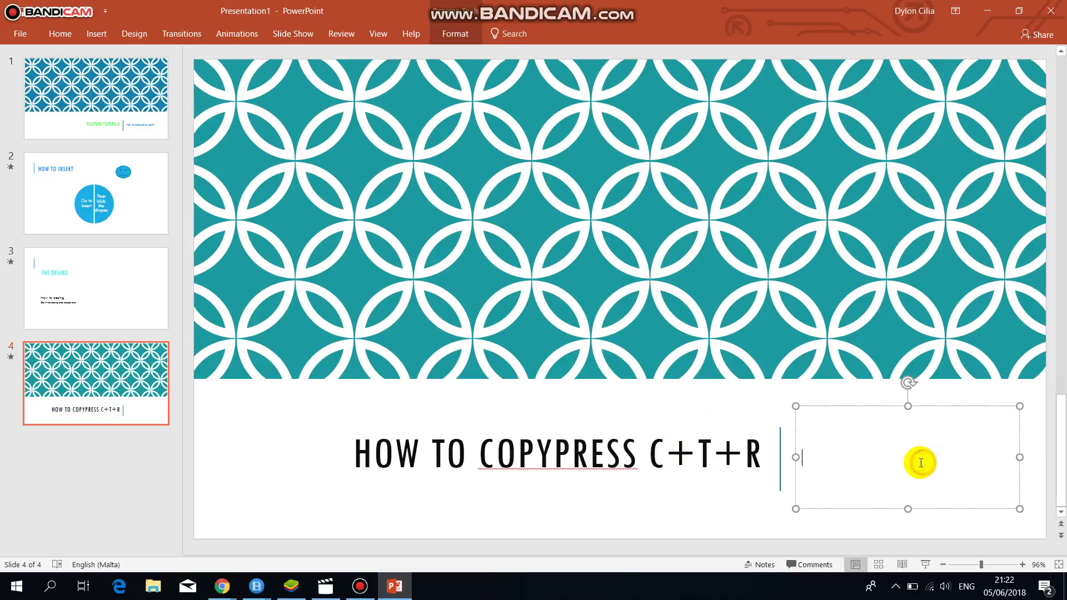
type("THEN COPY THE WORK")
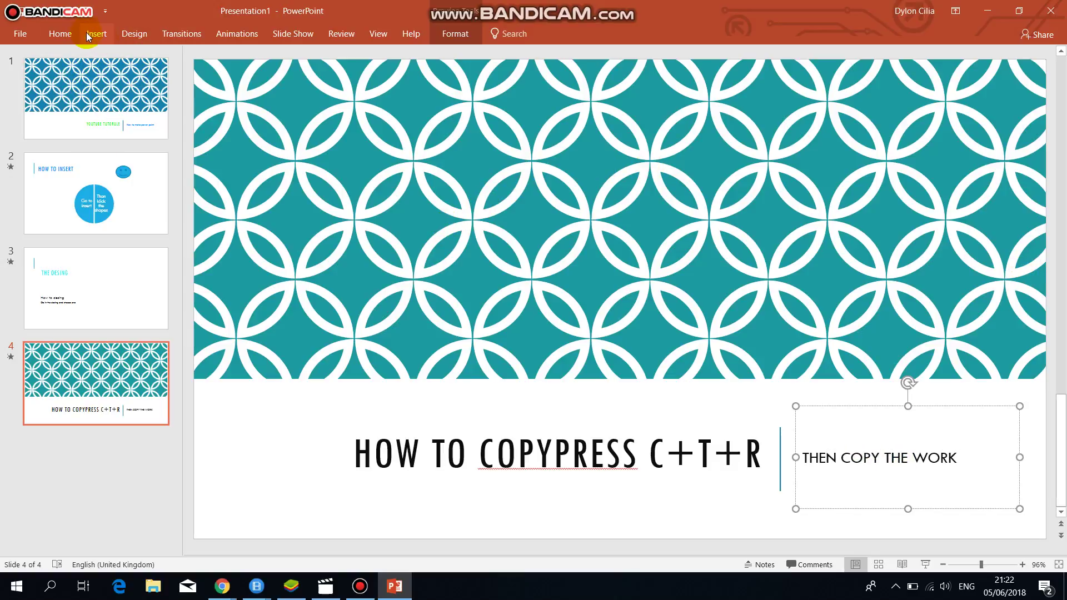
- Insert a Picture with Caption slide as slide 5 and select it
left_click(60, 33)
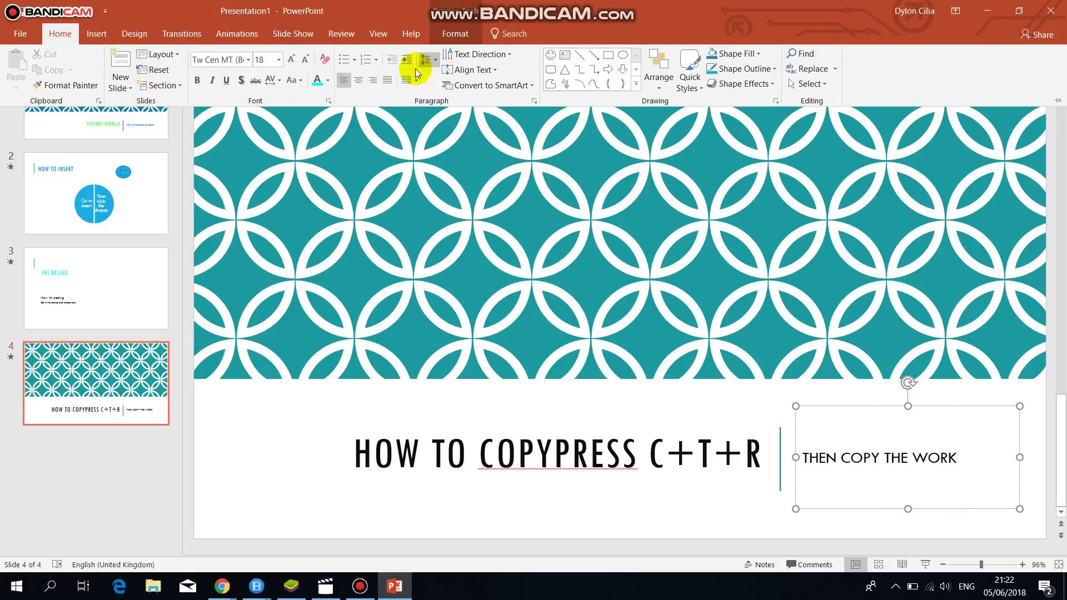
left_click(120, 83)
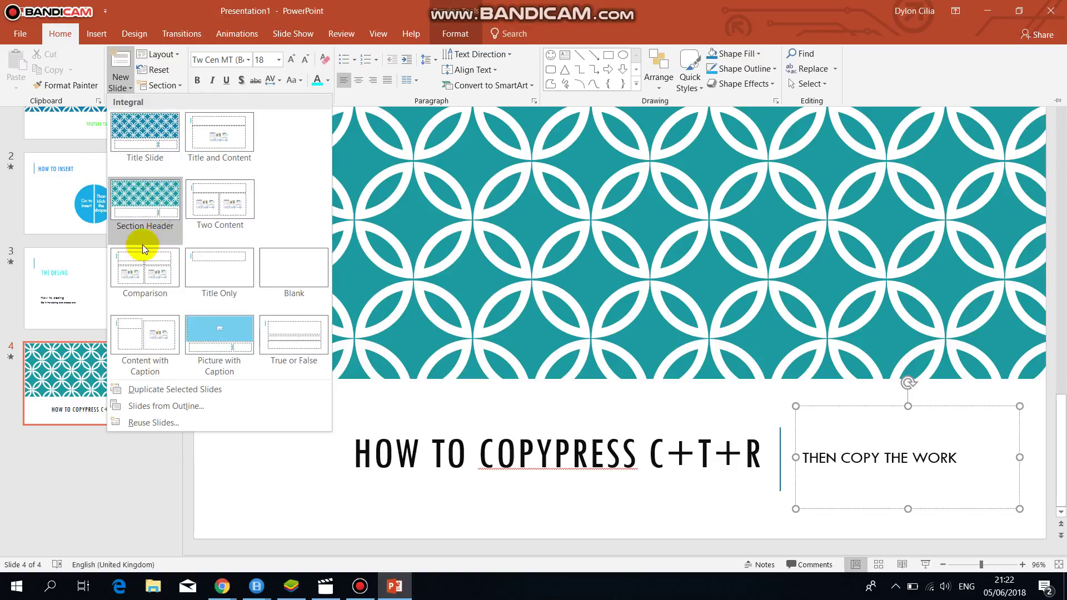
left_click(202, 338)
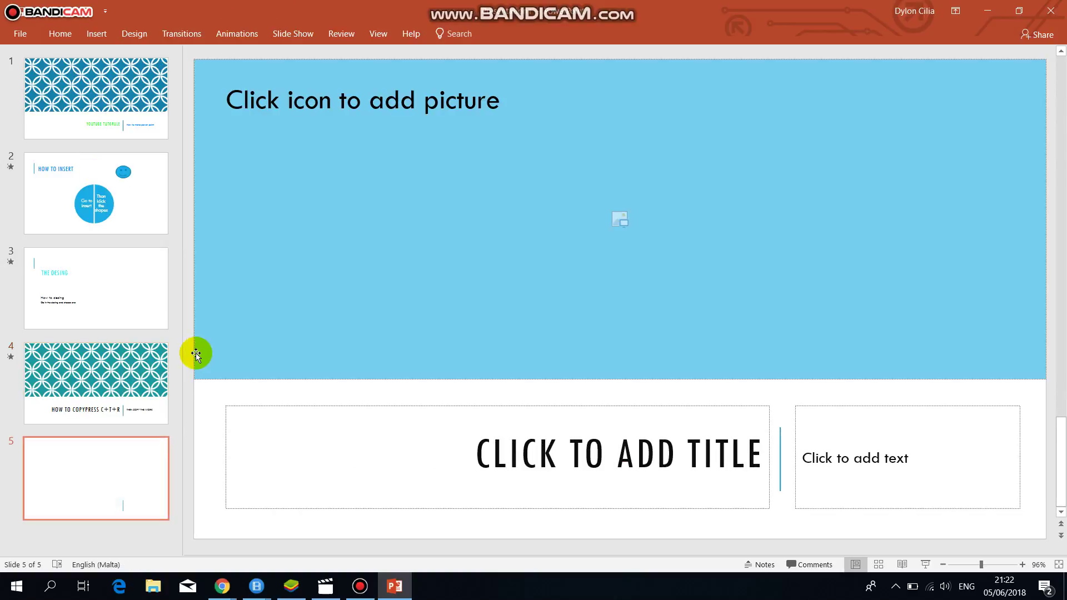
left_click(136, 364)
left_click(102, 446)
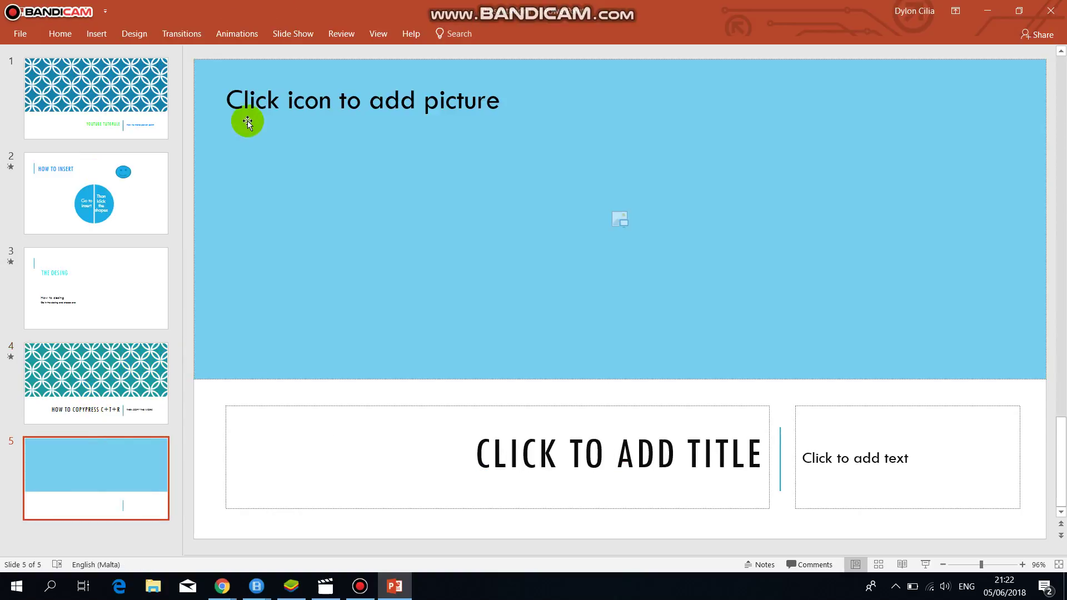
- Apply the Blinds transition to slide 5 and open its placeholder's picture browser
left_click(132, 34)
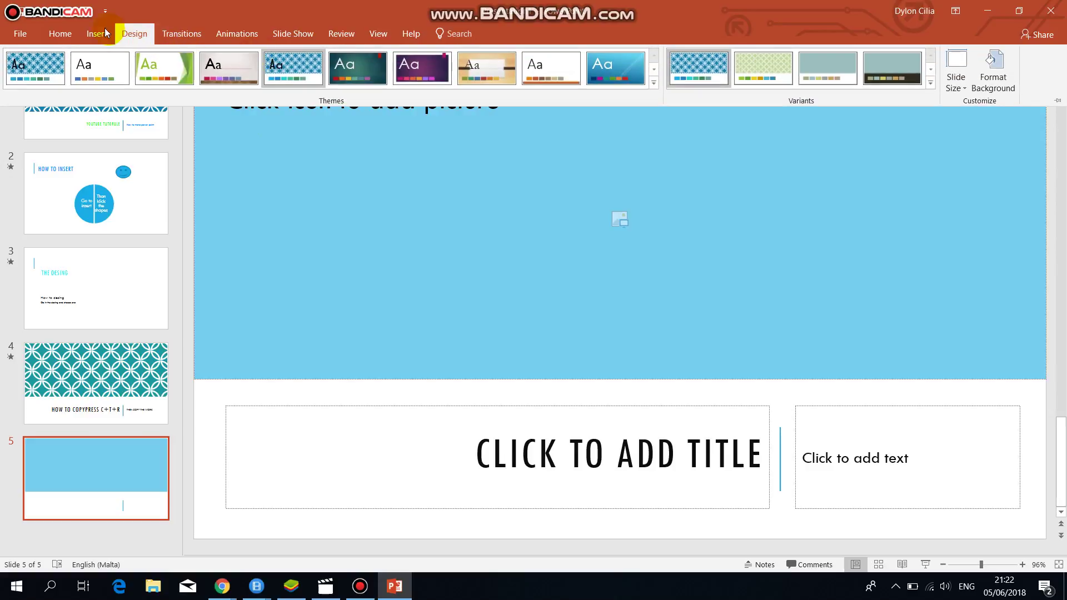
left_click(96, 34)
left_click(166, 36)
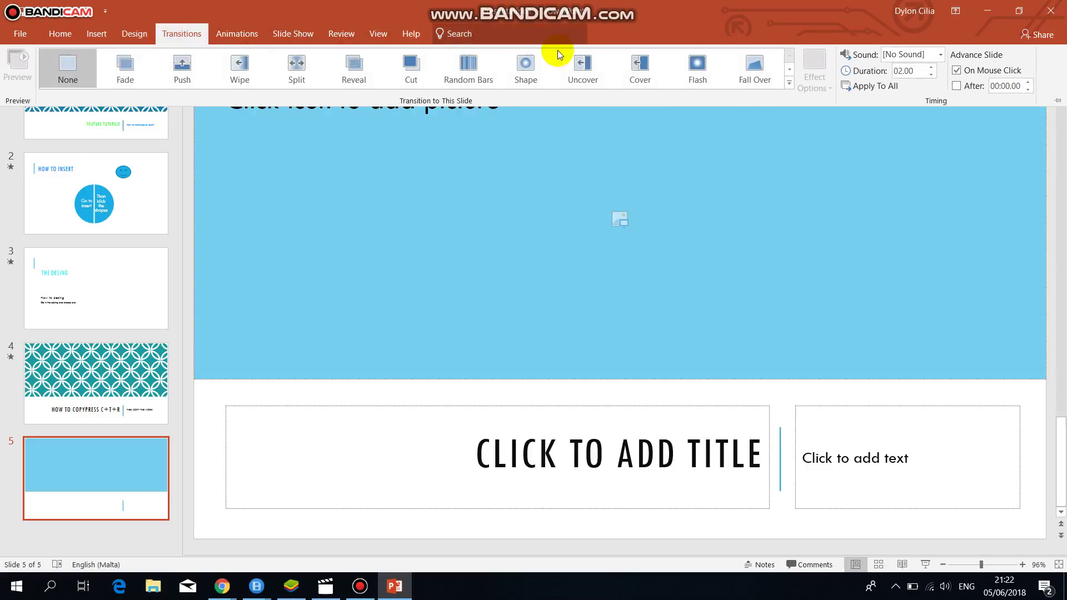
left_click(789, 82)
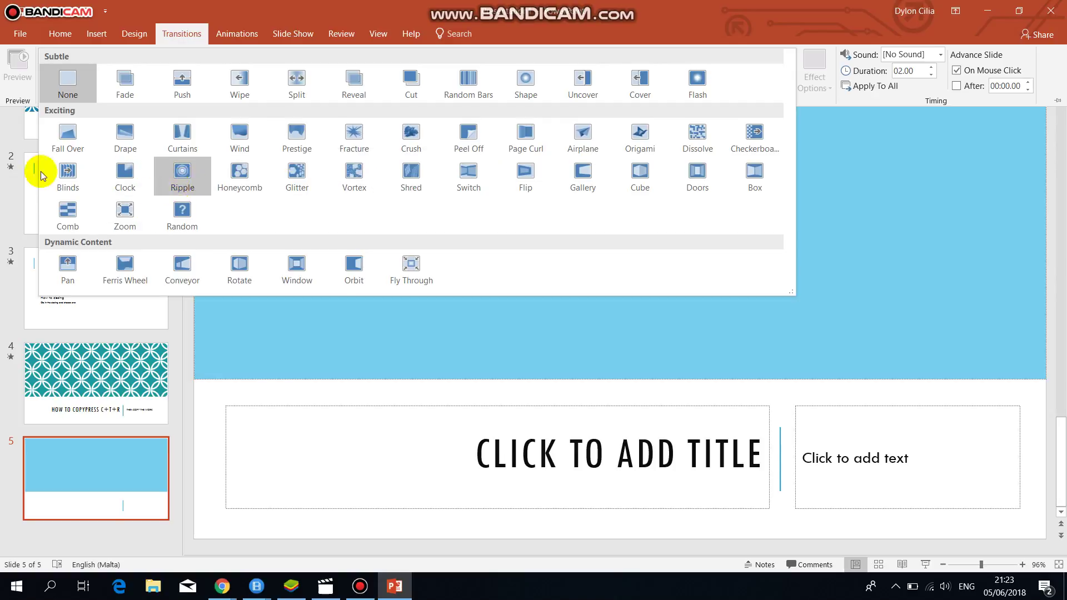
left_click(74, 168)
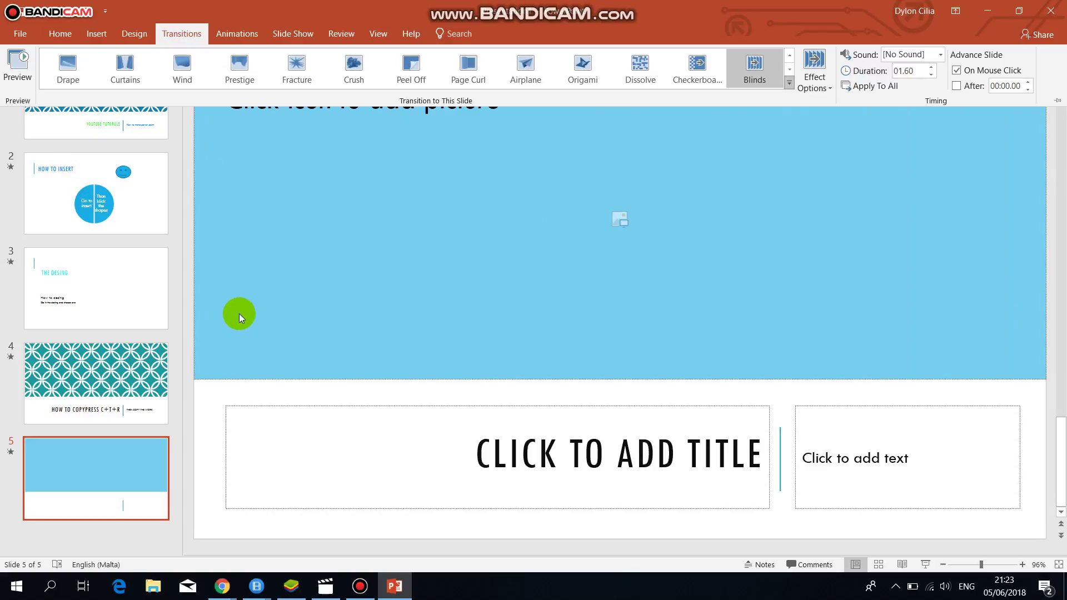
left_click(619, 222)
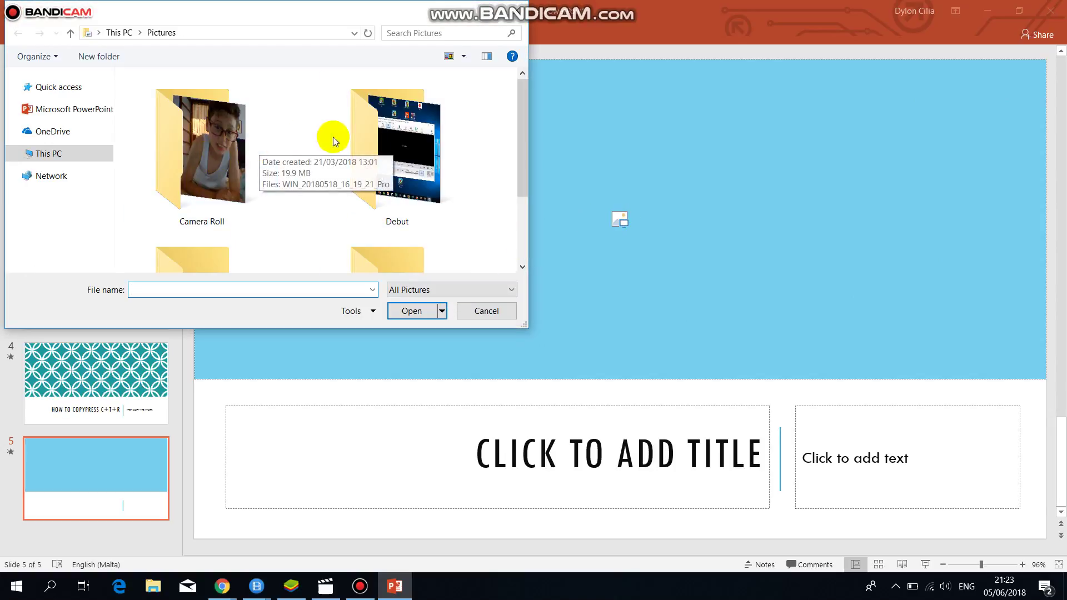
left_click(360, 586)
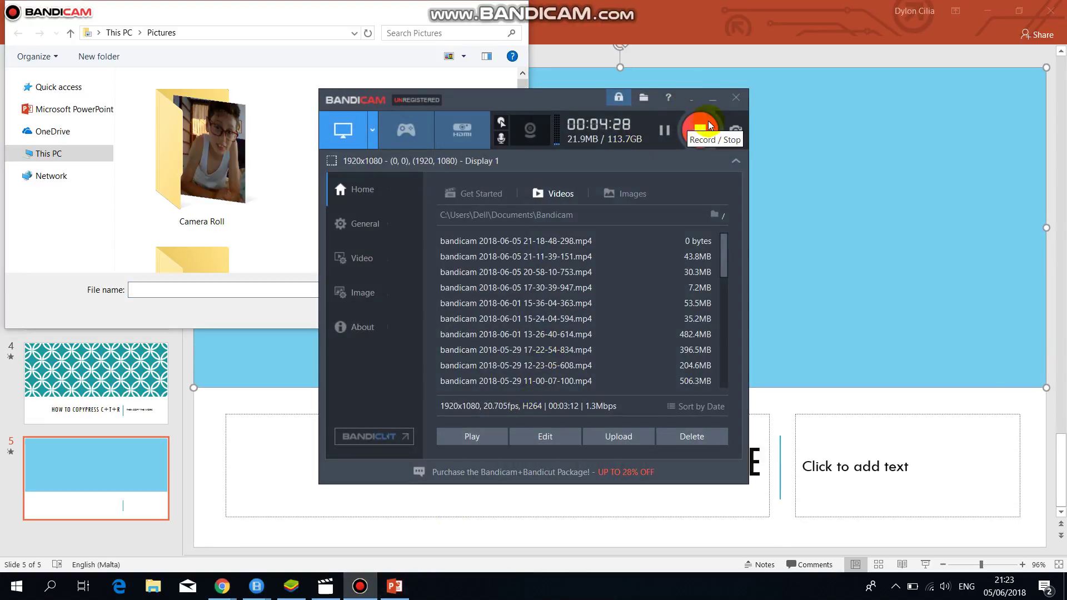